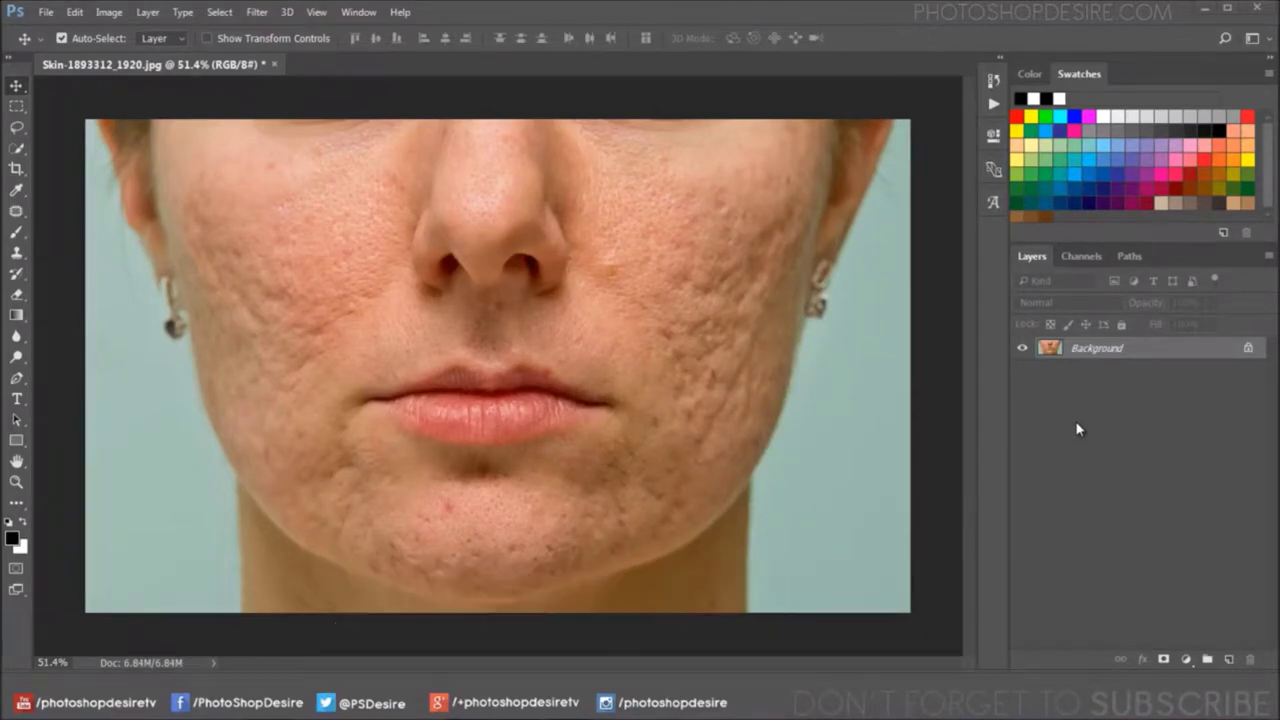
Duplicate the Background layer as a new layer named 'Low Frequency Color'.
scroll(251, 286, "up", 3)
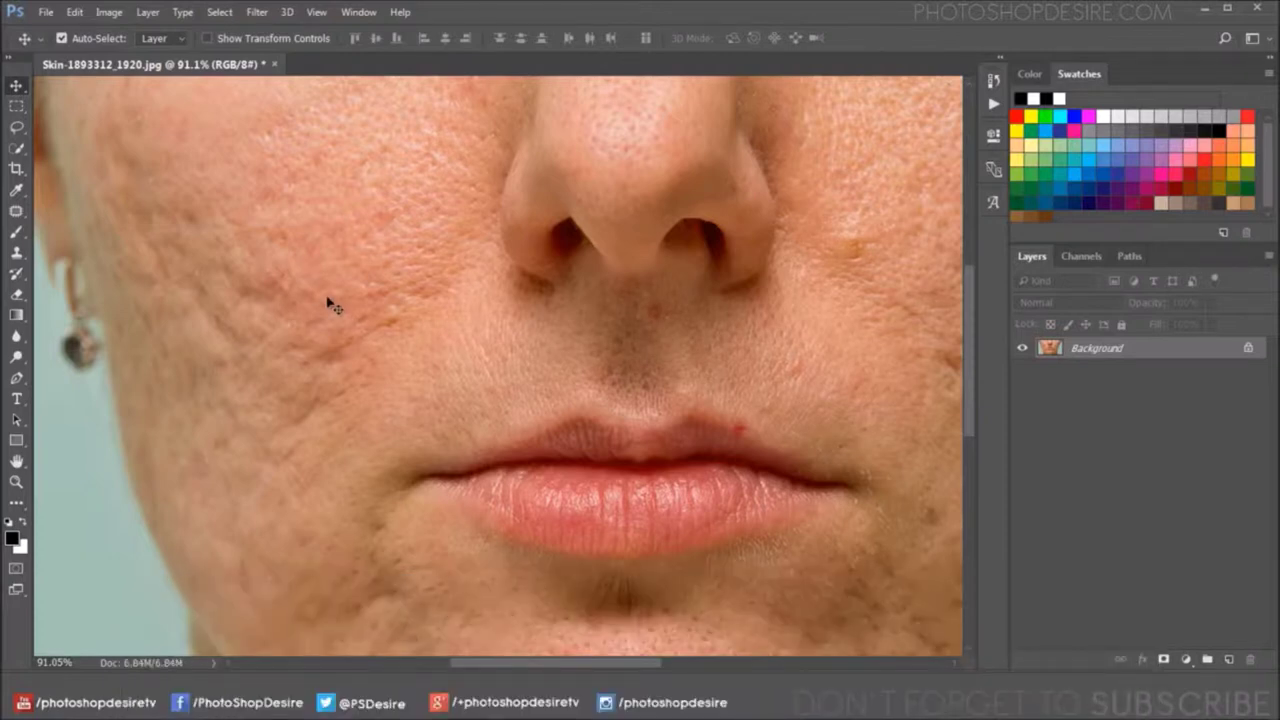
scroll(309, 291, "down", 3)
scroll(657, 329, "down", 1)
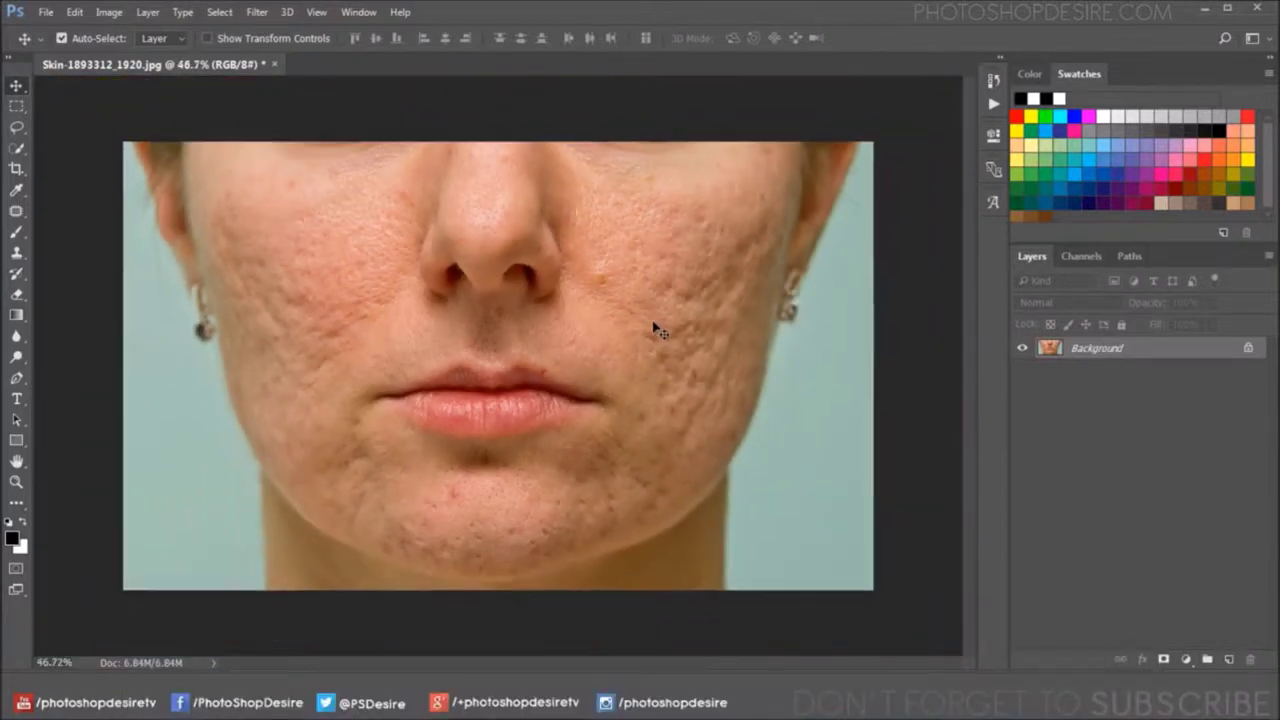
scroll(657, 329, "up", 1)
right_click(1107, 352)
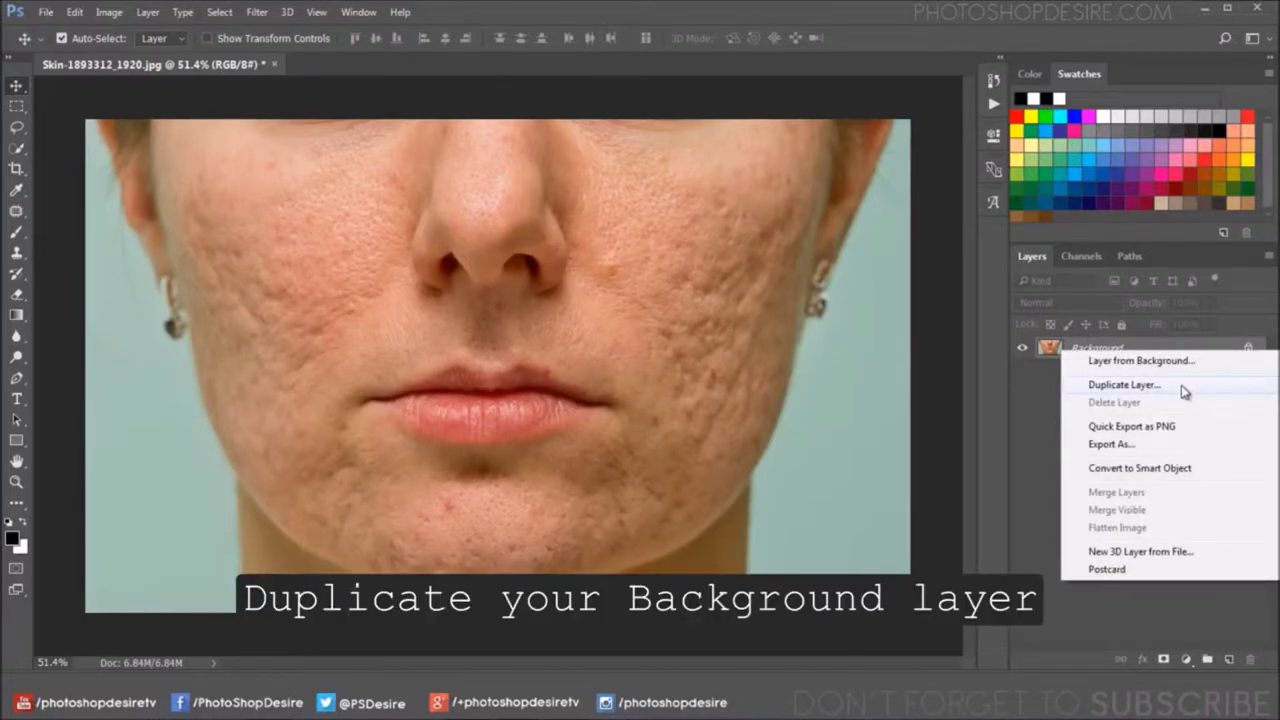
left_click(1184, 386)
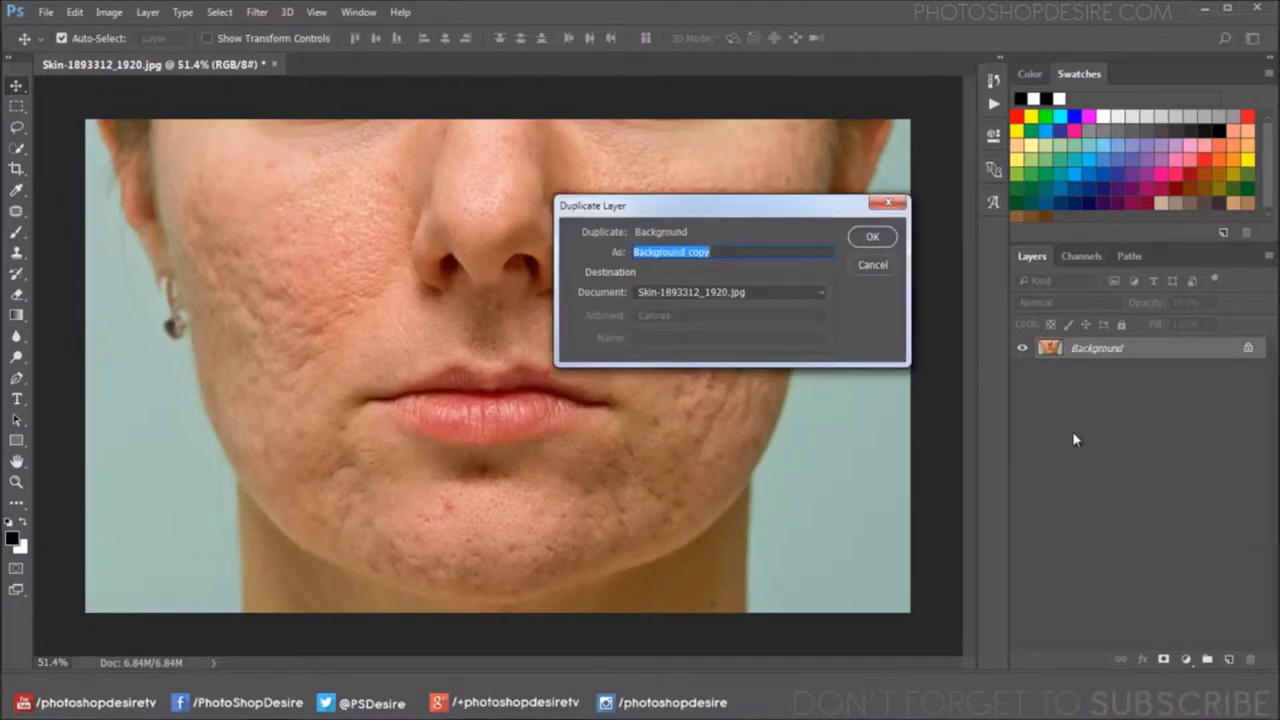
type("Low Frequen")
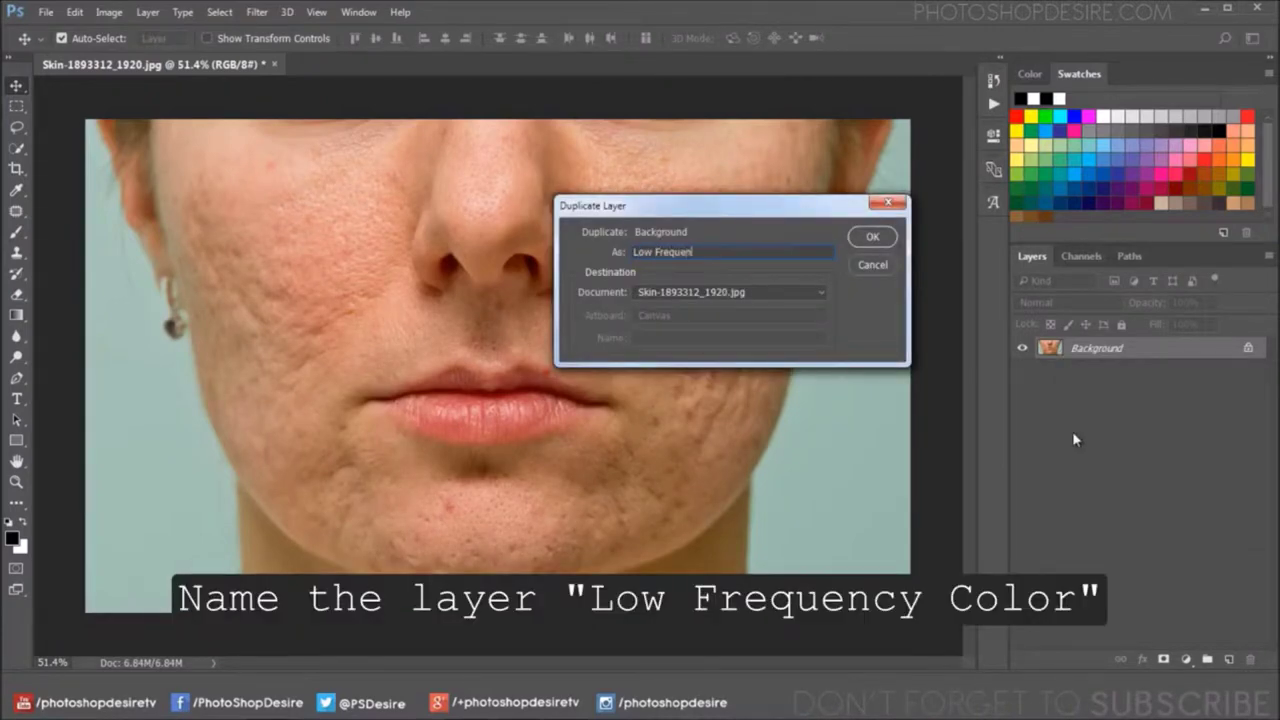
type("cy Color")
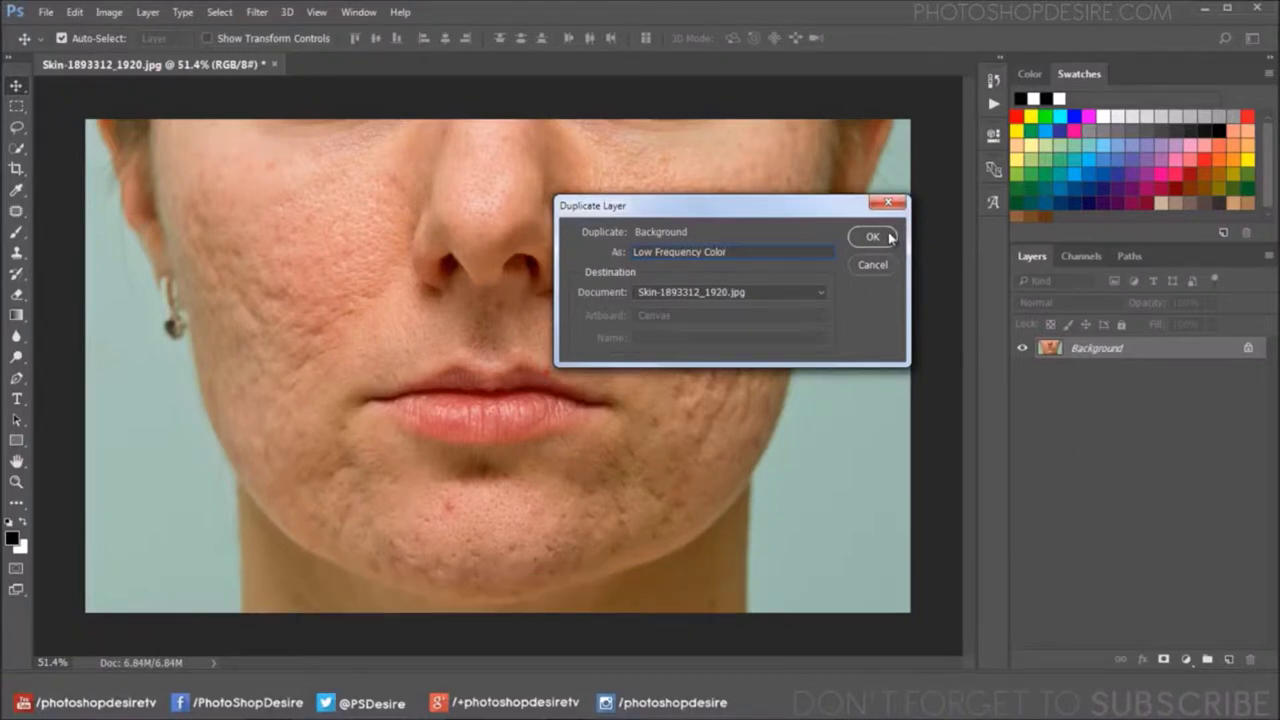
left_click(889, 238)
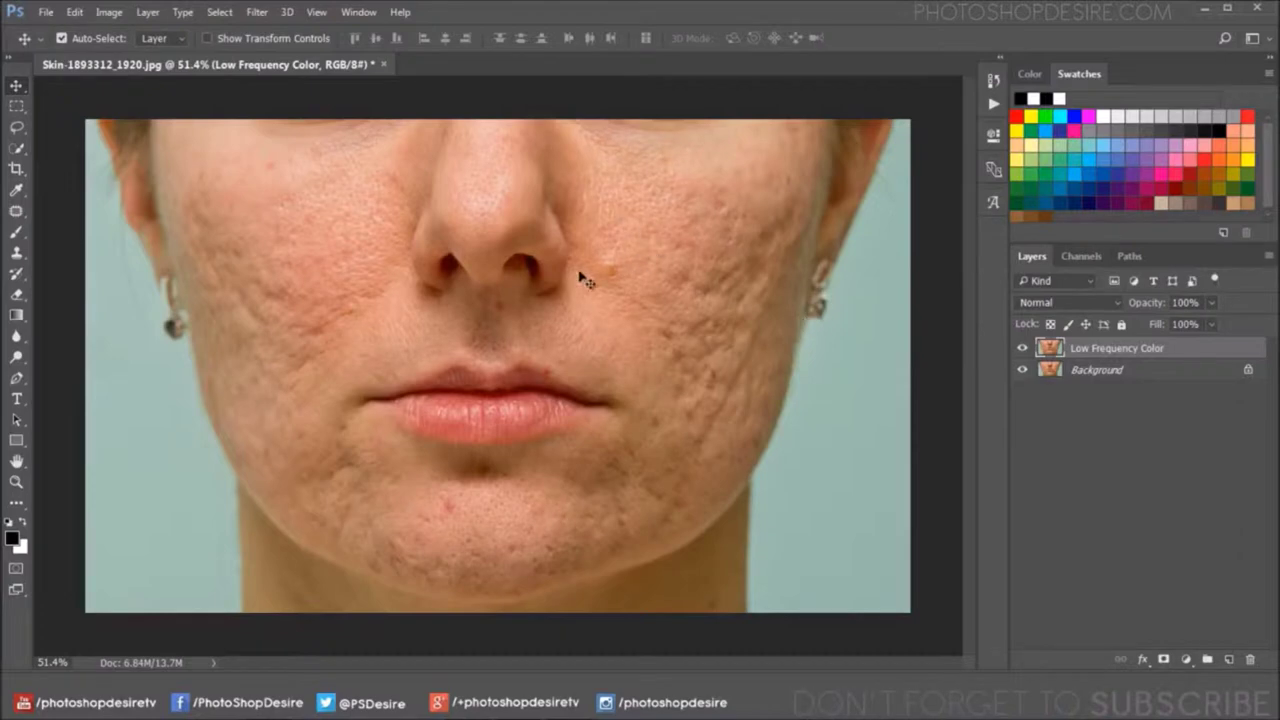
Apply a 5.0-pixel Gaussian Blur to the Low Frequency Color layer.
left_click(257, 12)
mouse_move(300, 189)
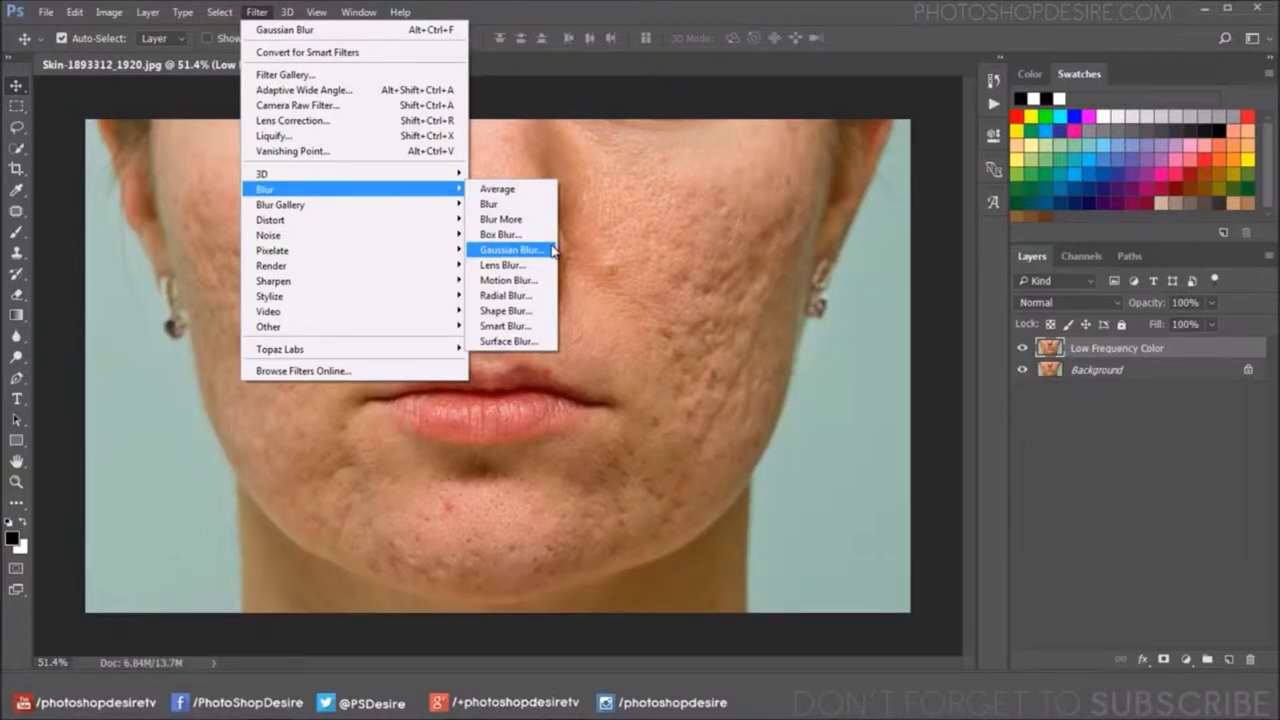
left_click(553, 250)
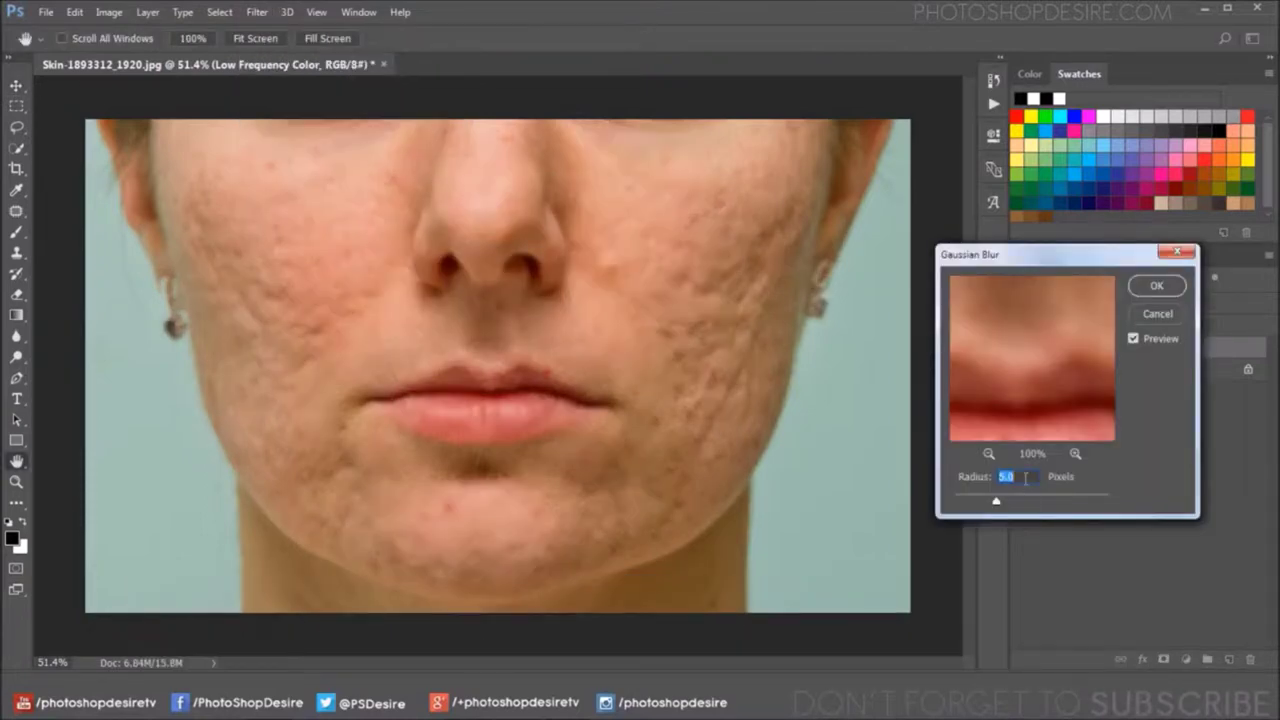
left_click(1025, 477)
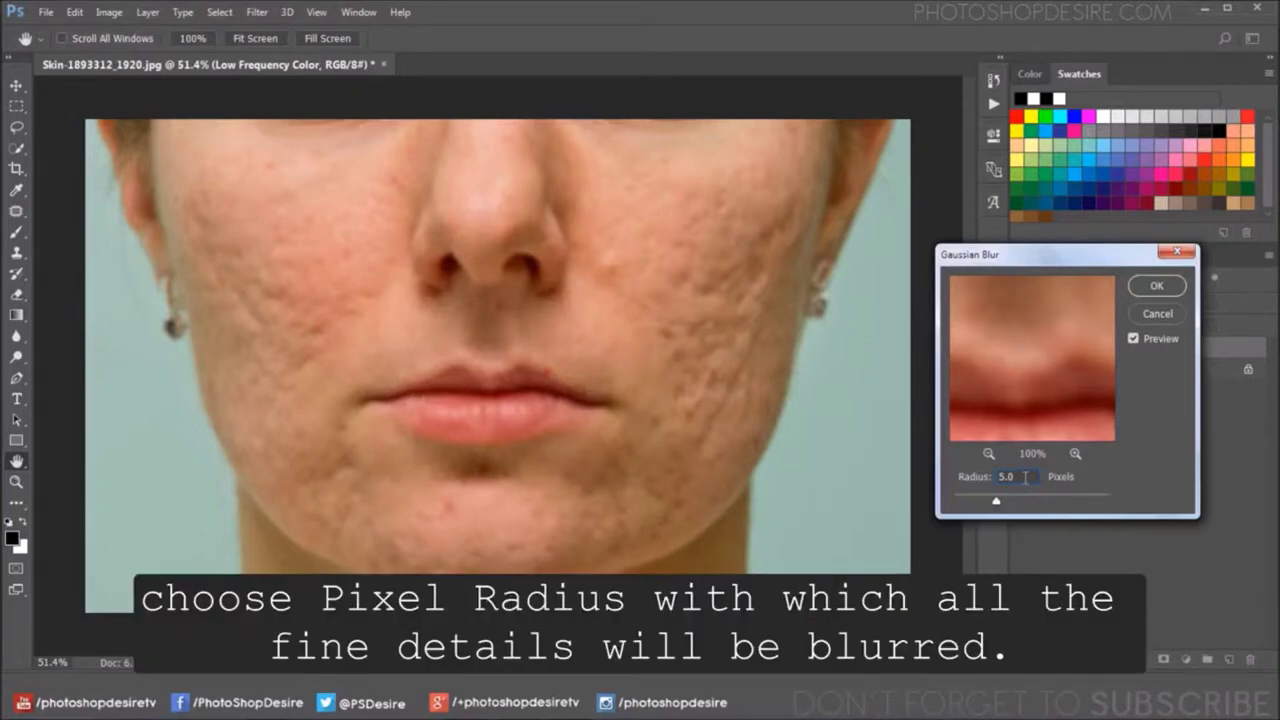
left_click(1141, 294)
right_click(1091, 376)
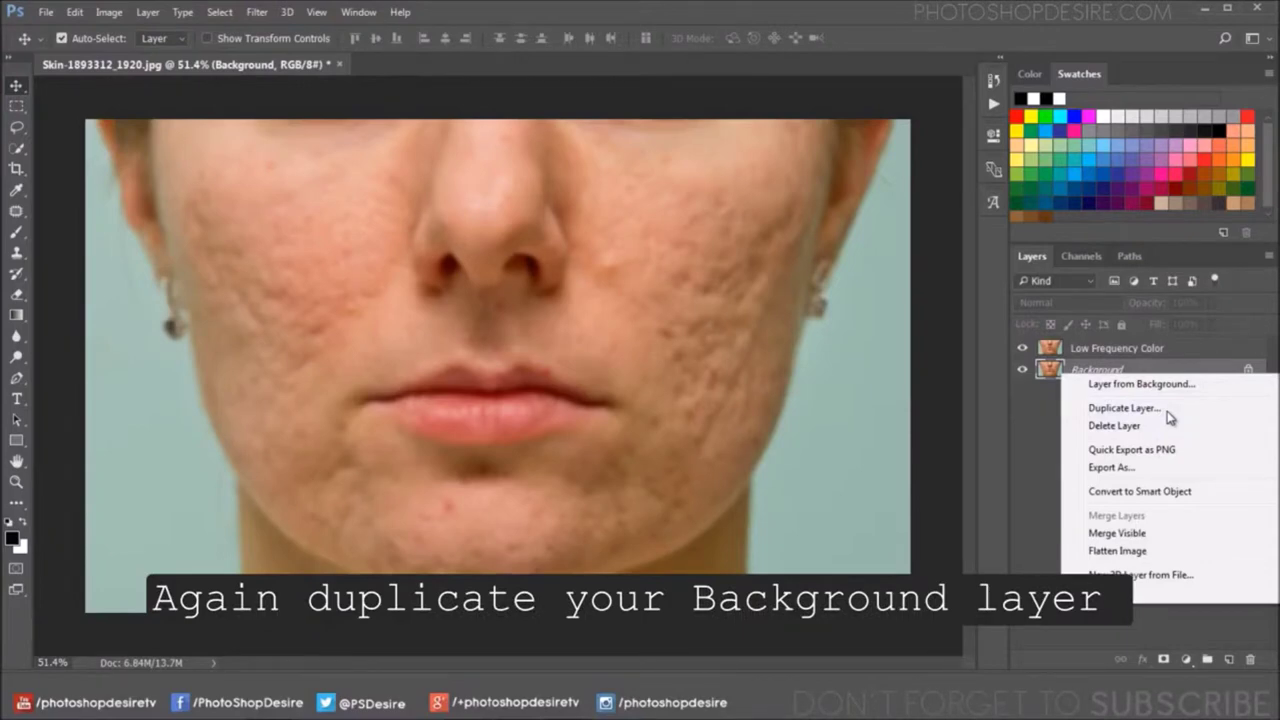
Create a Background copy named 'High Frequency Details' and move it to the top.
left_click(1168, 409)
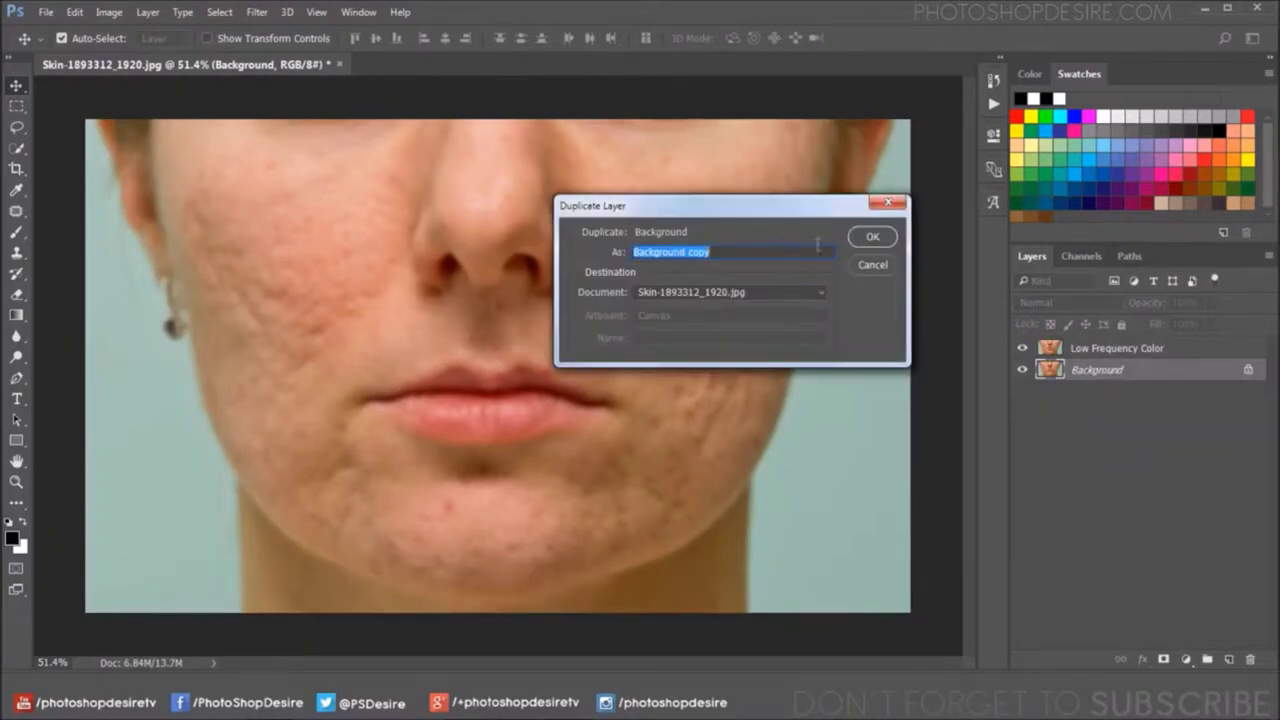
type("High Frequency Details")
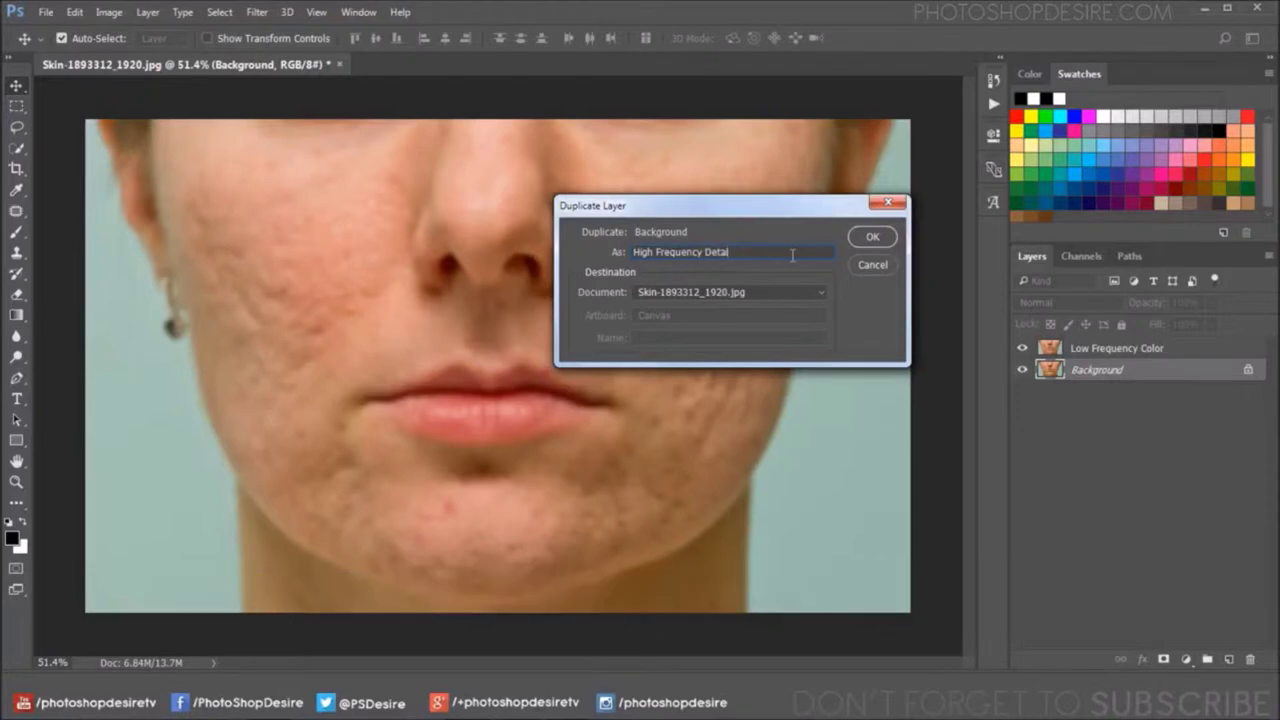
left_click(858, 238)
left_click_drag(1097, 348, 1097, 342)
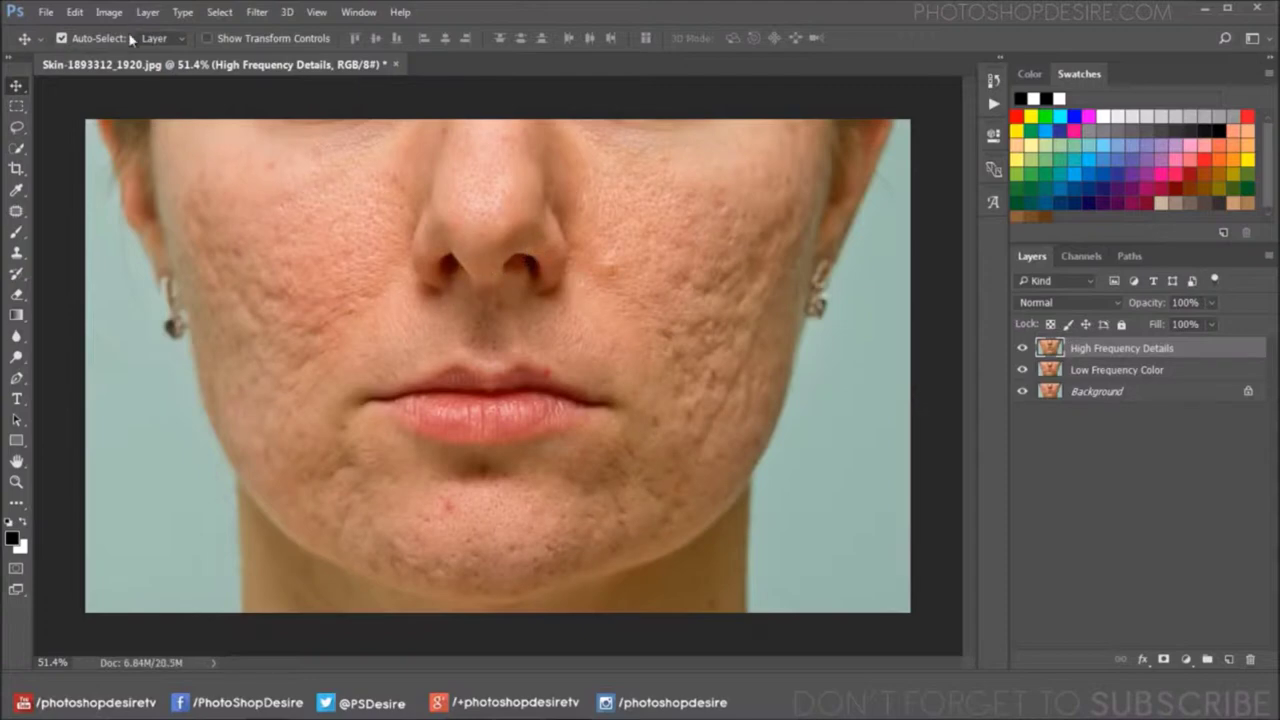
left_click(109, 12)
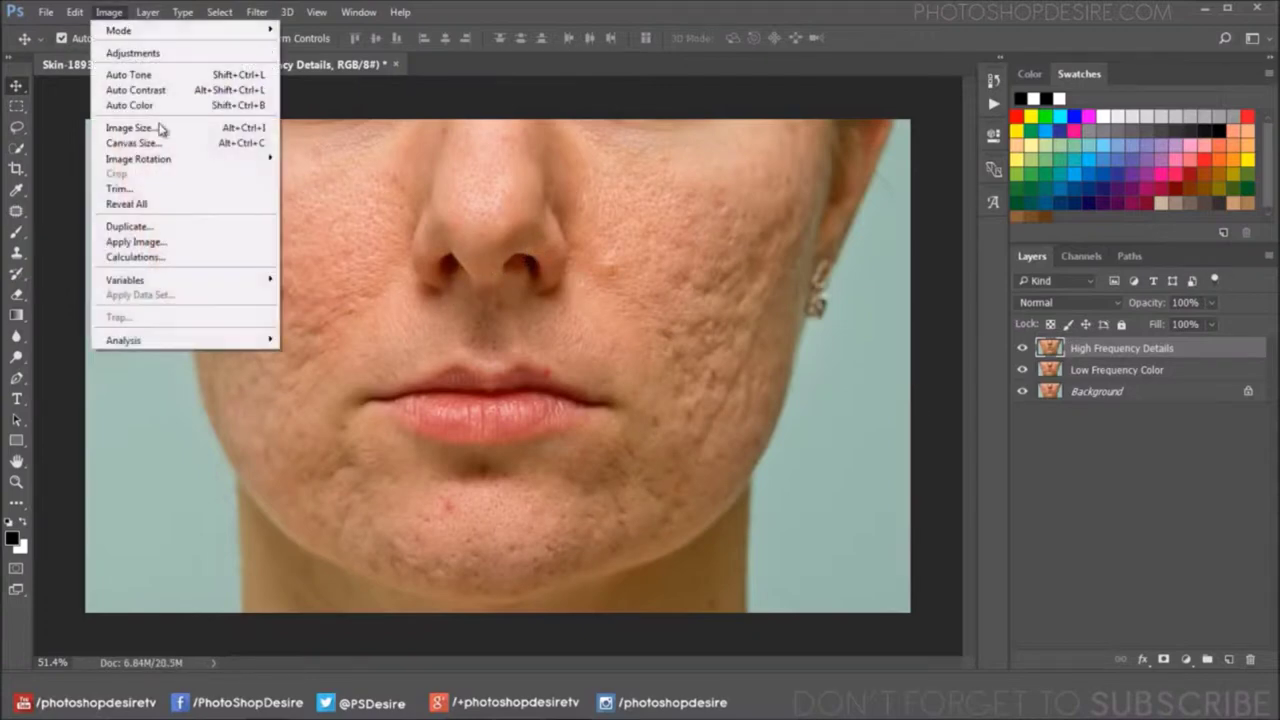
Apply Image from Low Frequency Color using Subtract, Scale 2, Offset 128.
left_click(212, 245)
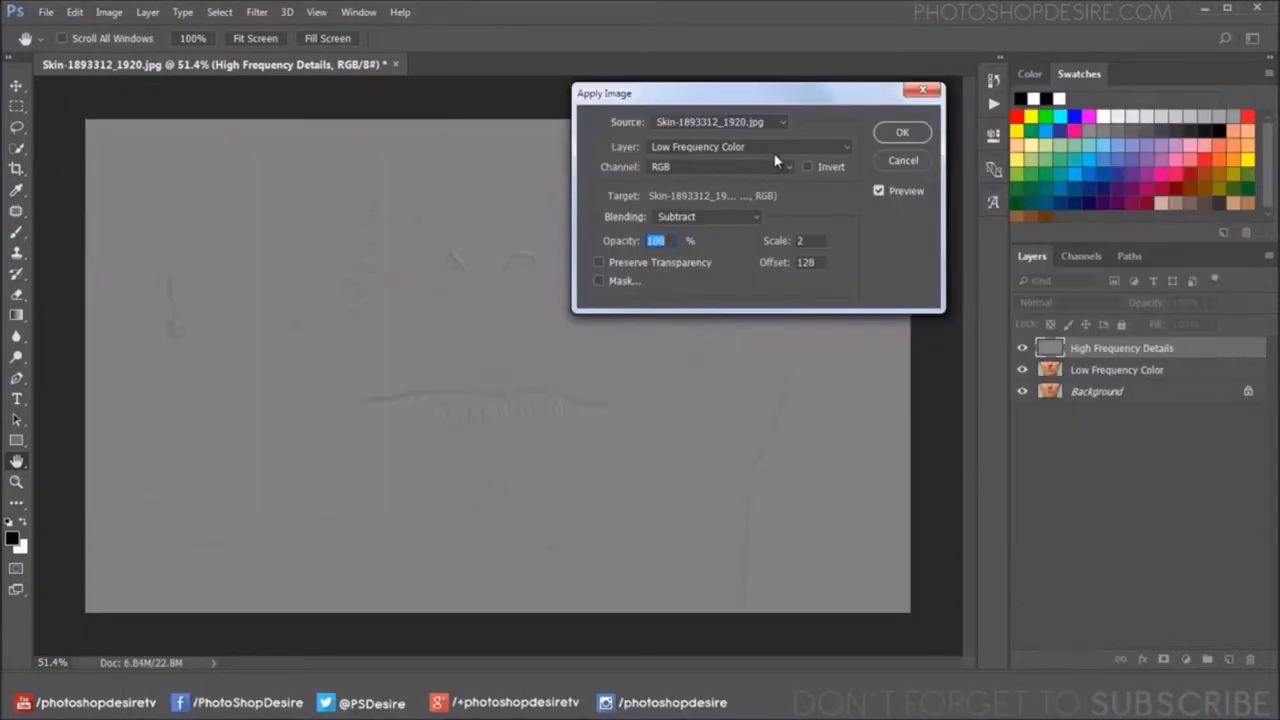
left_click(776, 150)
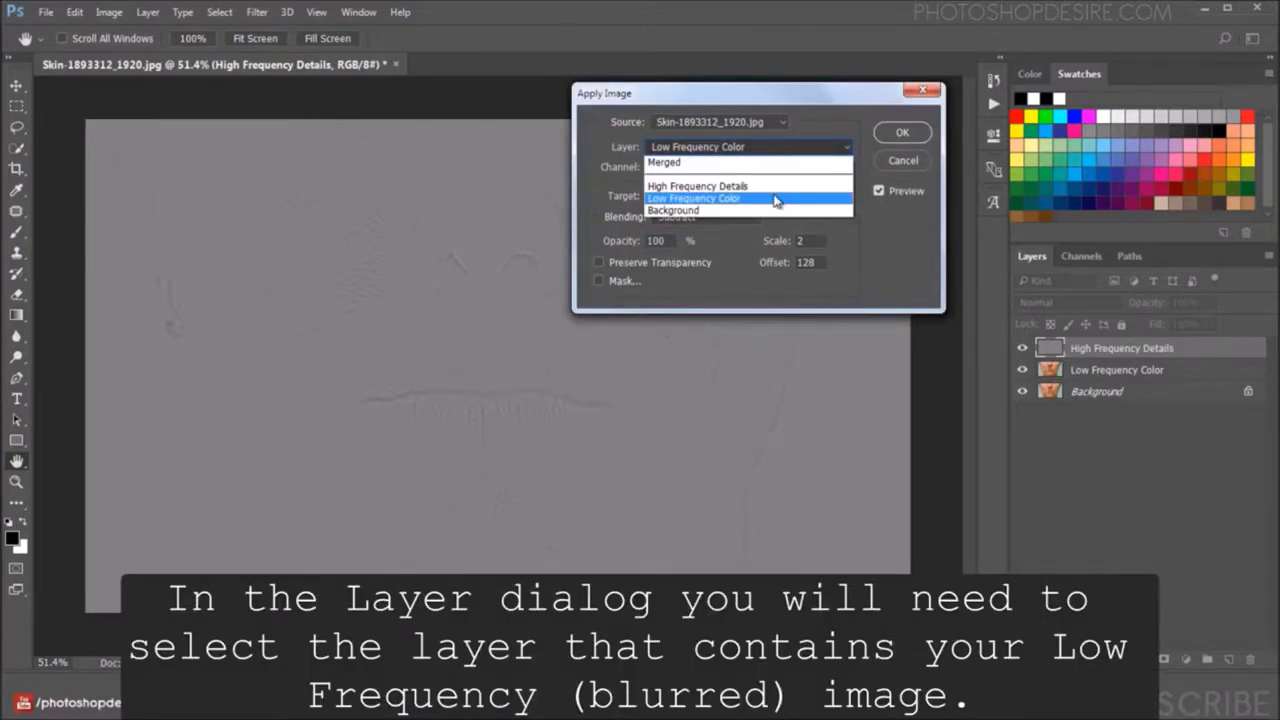
left_click(776, 199)
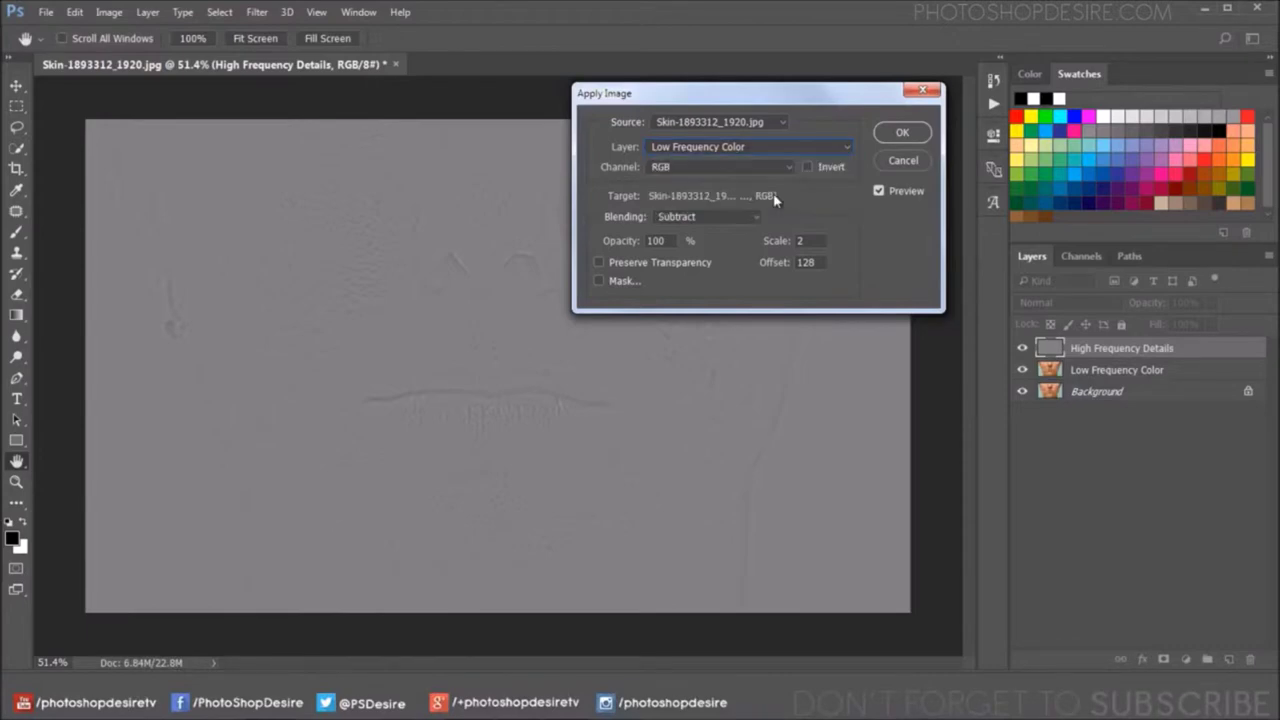
left_click(735, 218)
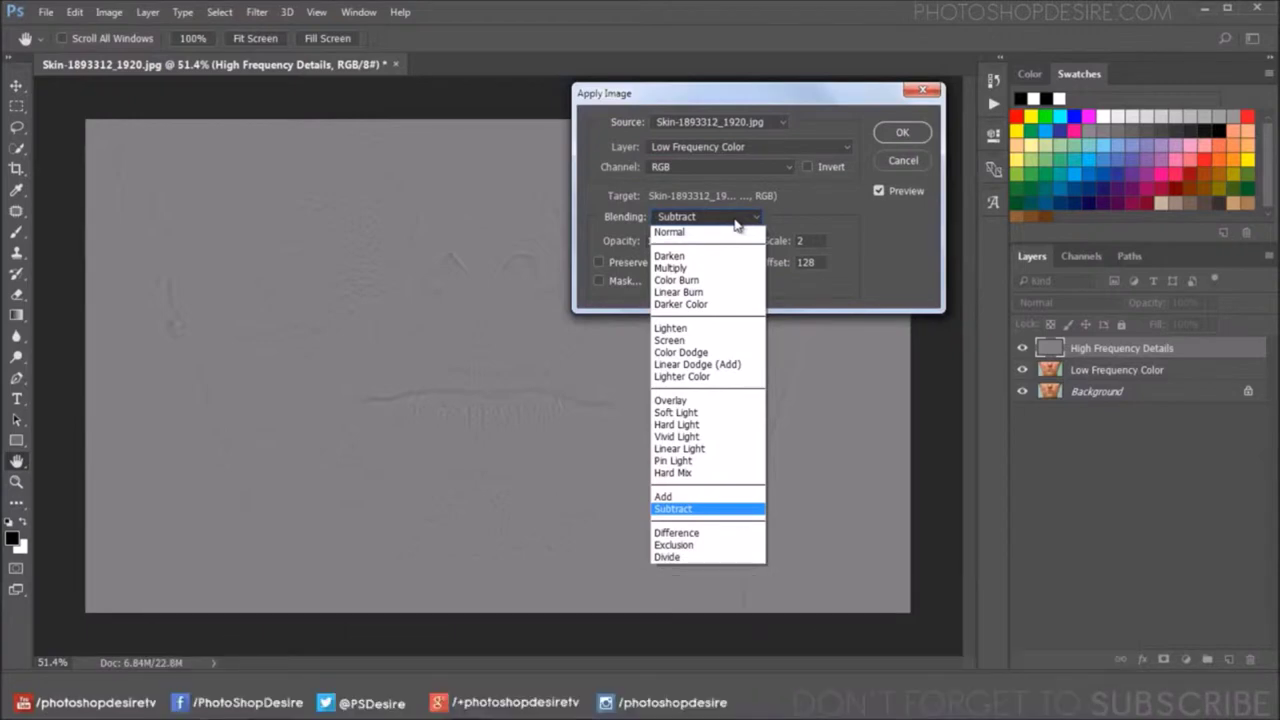
left_click(733, 510)
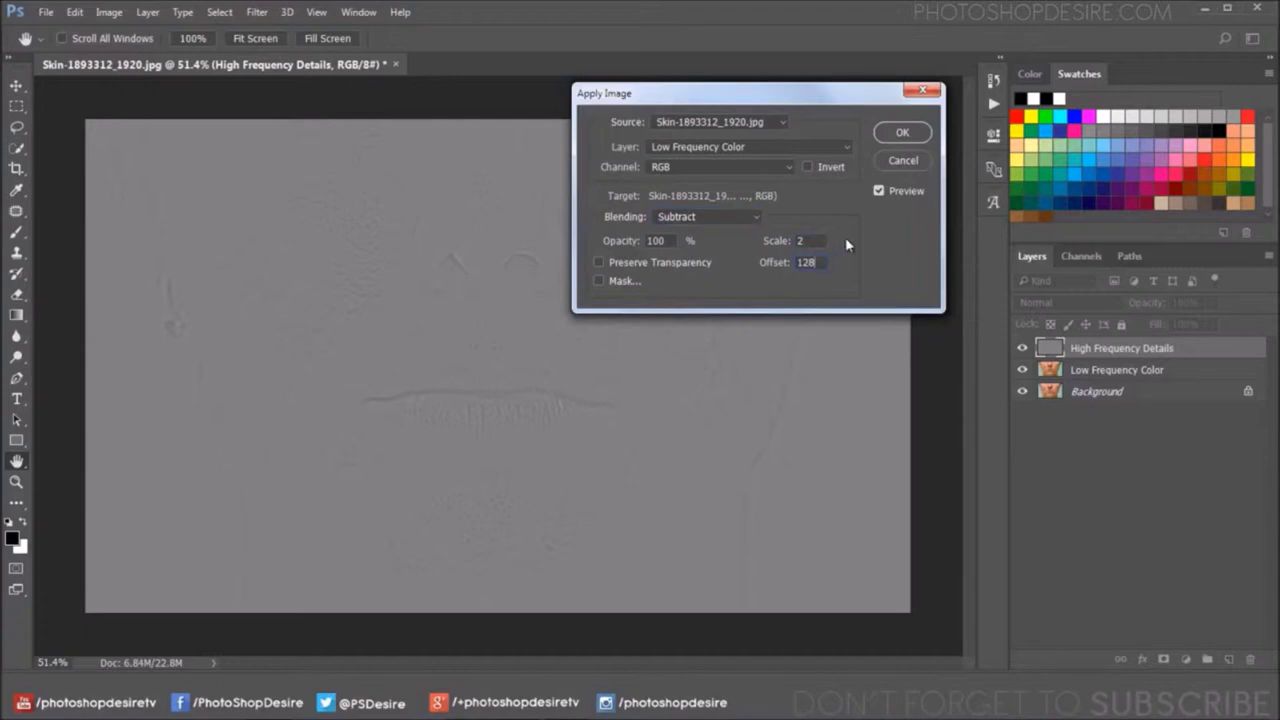
left_click(899, 134)
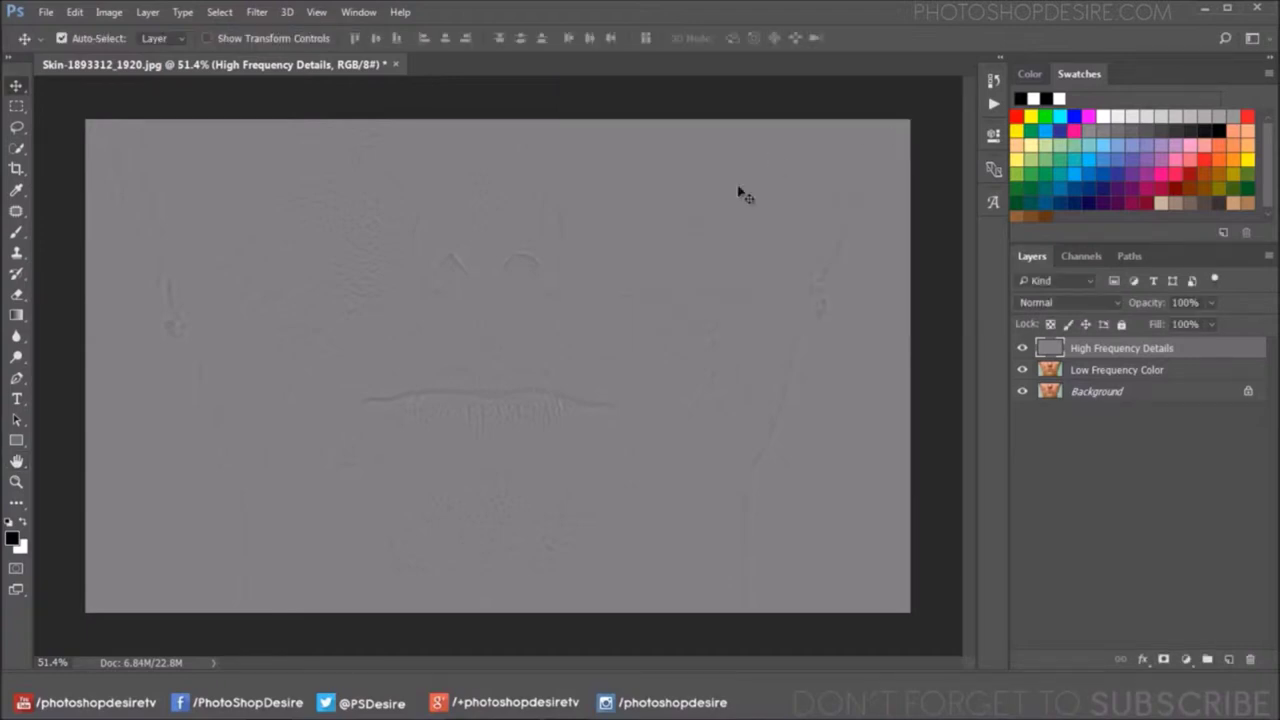
Set High Frequency Details to Linear Light, briefly previewing Vivid Light.
left_click(1100, 304)
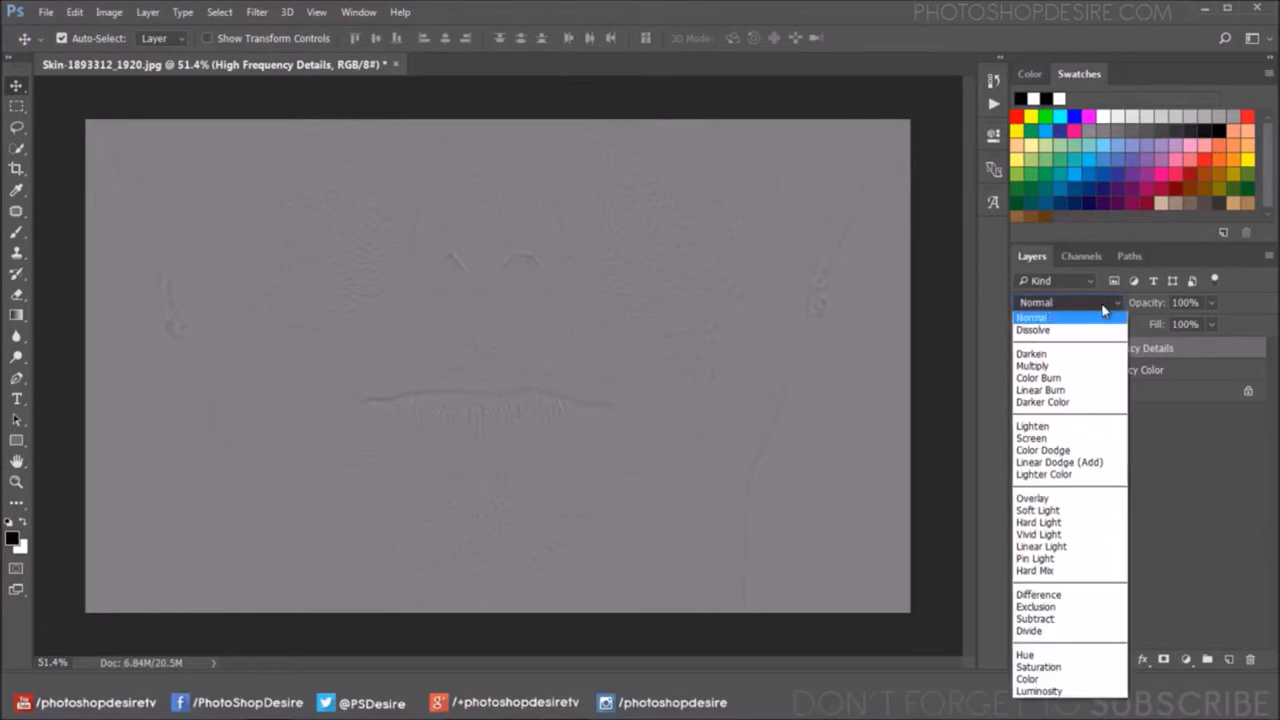
left_click(1068, 548)
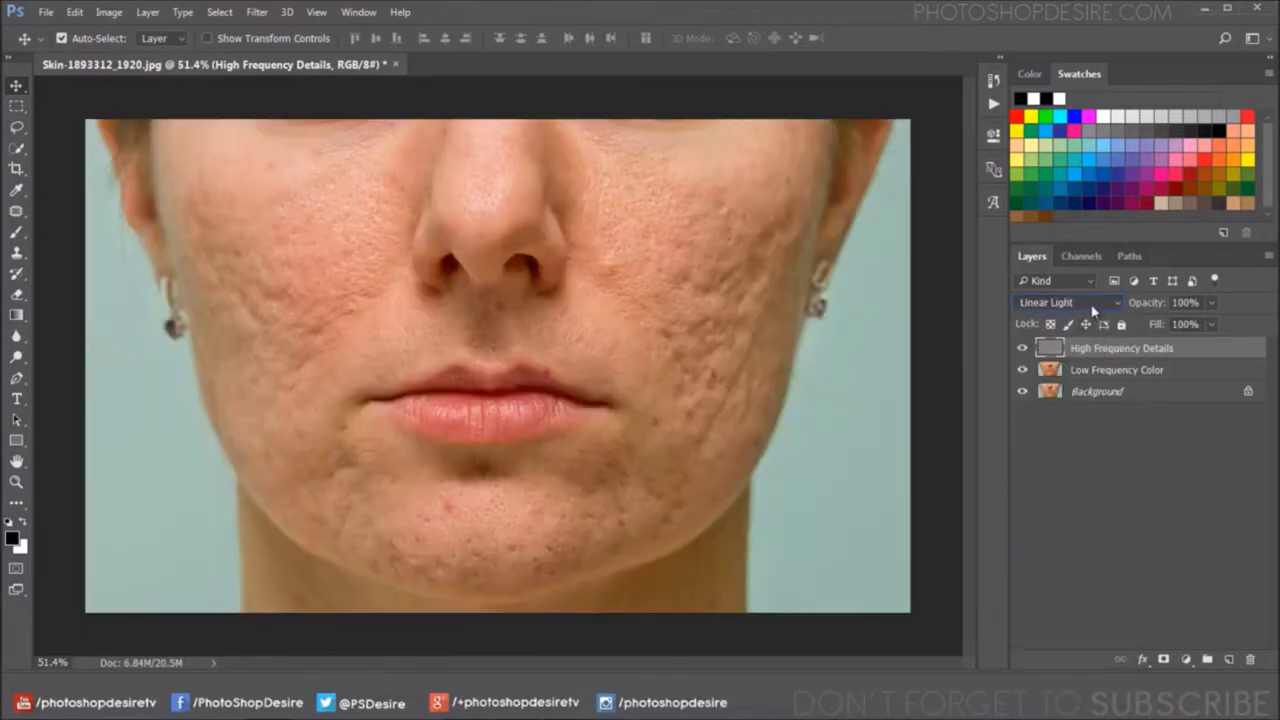
key("Up")
key("Down")
left_click(1095, 372)
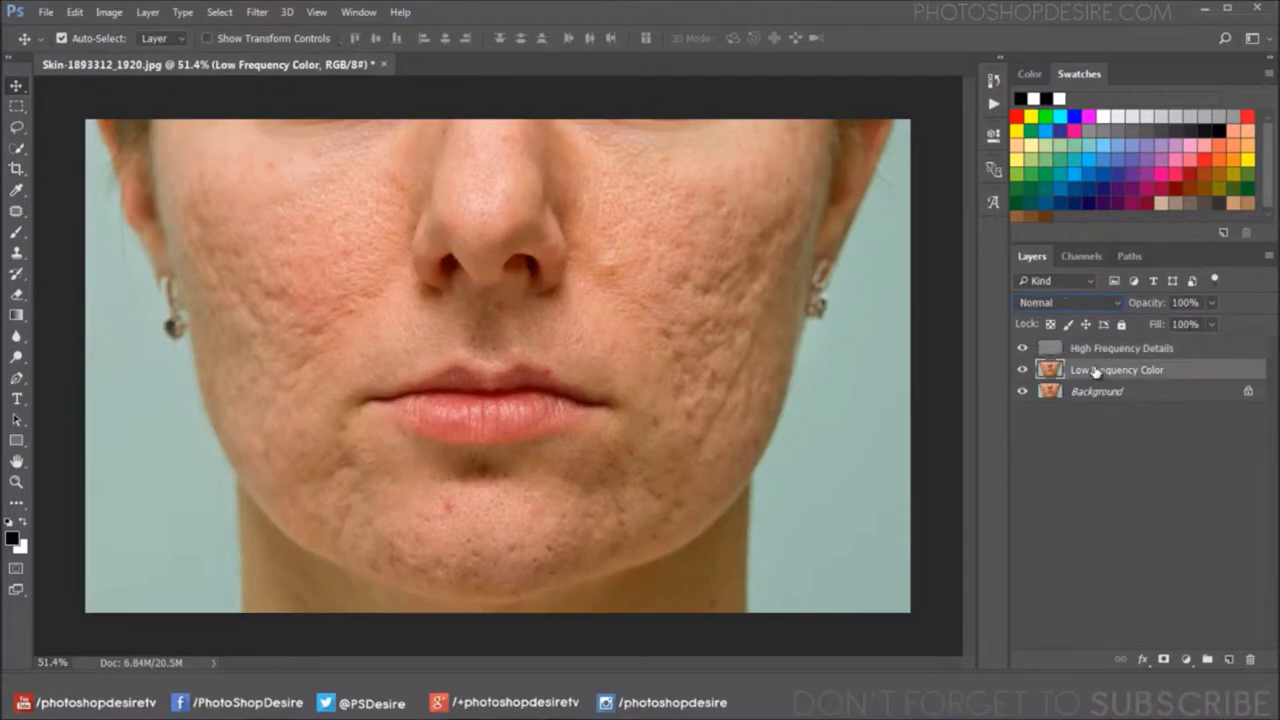
Convert the Low Frequency Color layer into a smart object.
right_click(1095, 372)
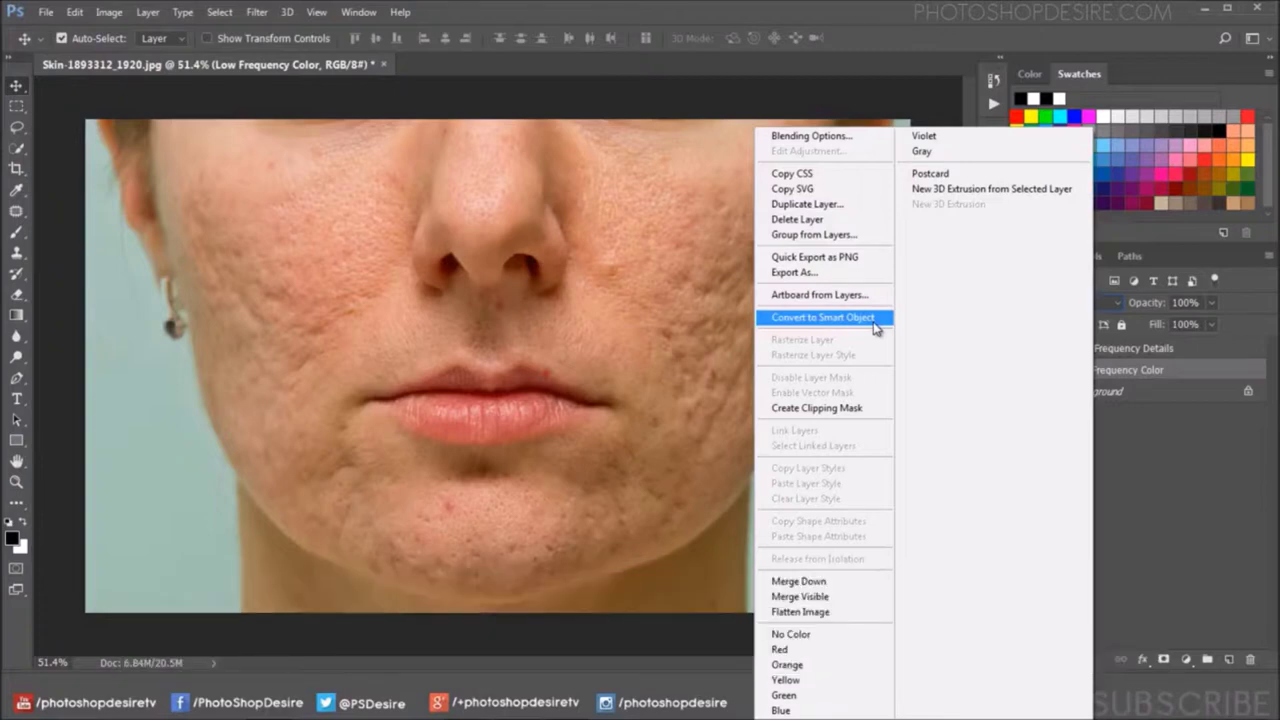
left_click(873, 322)
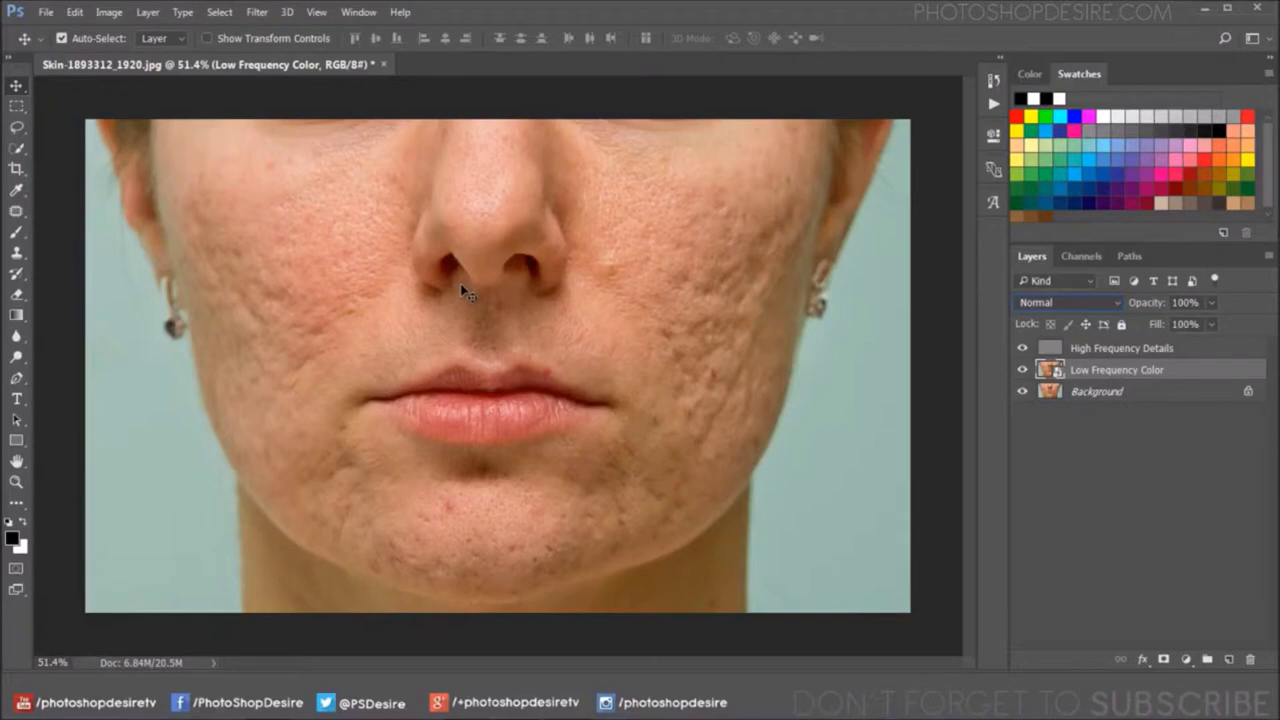
left_click(257, 12)
mouse_move(300, 189)
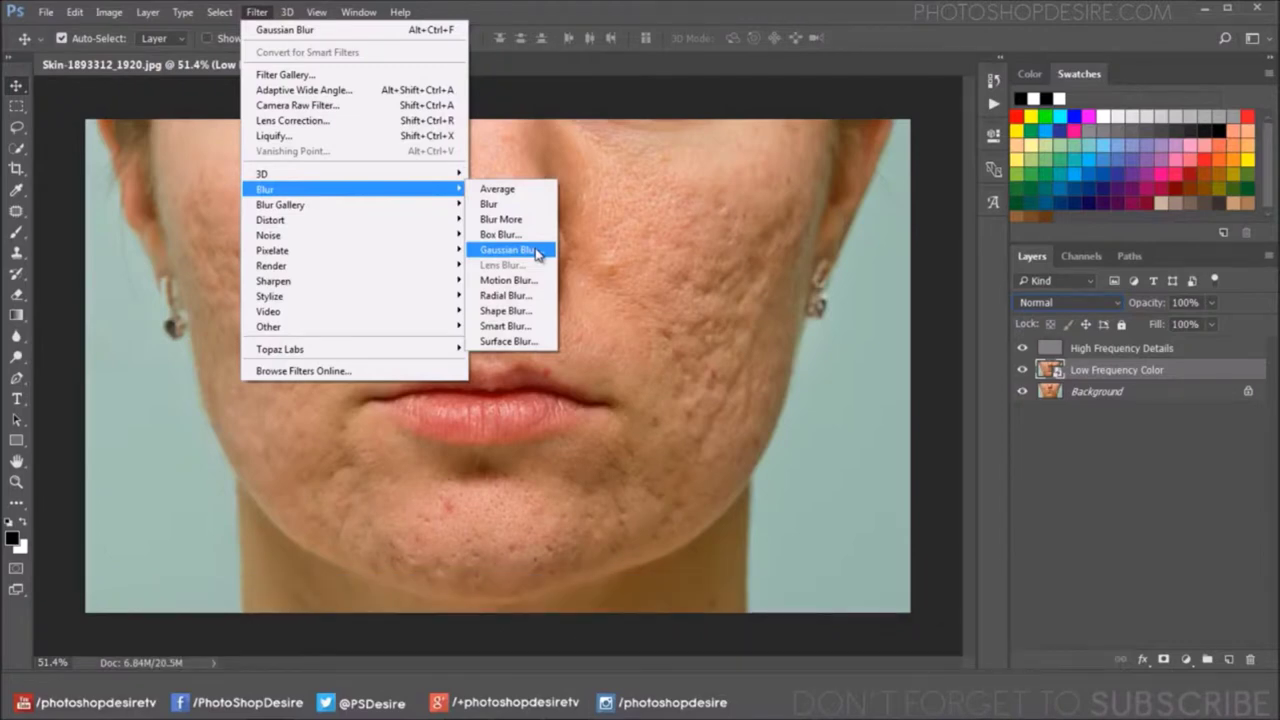
Apply a 48.4-pixel Gaussian Blur smart filter to Low Frequency Color and select its mask.
left_click(537, 252)
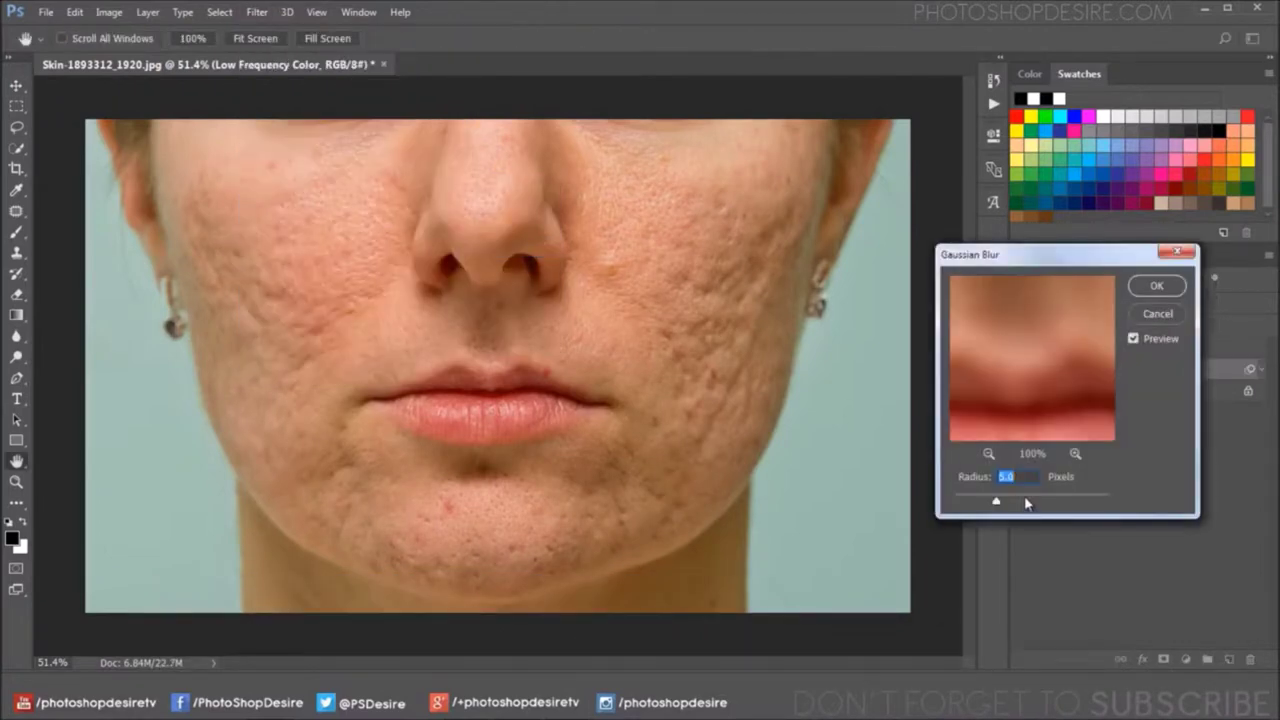
left_click_drag(1027, 503, 1044, 504)
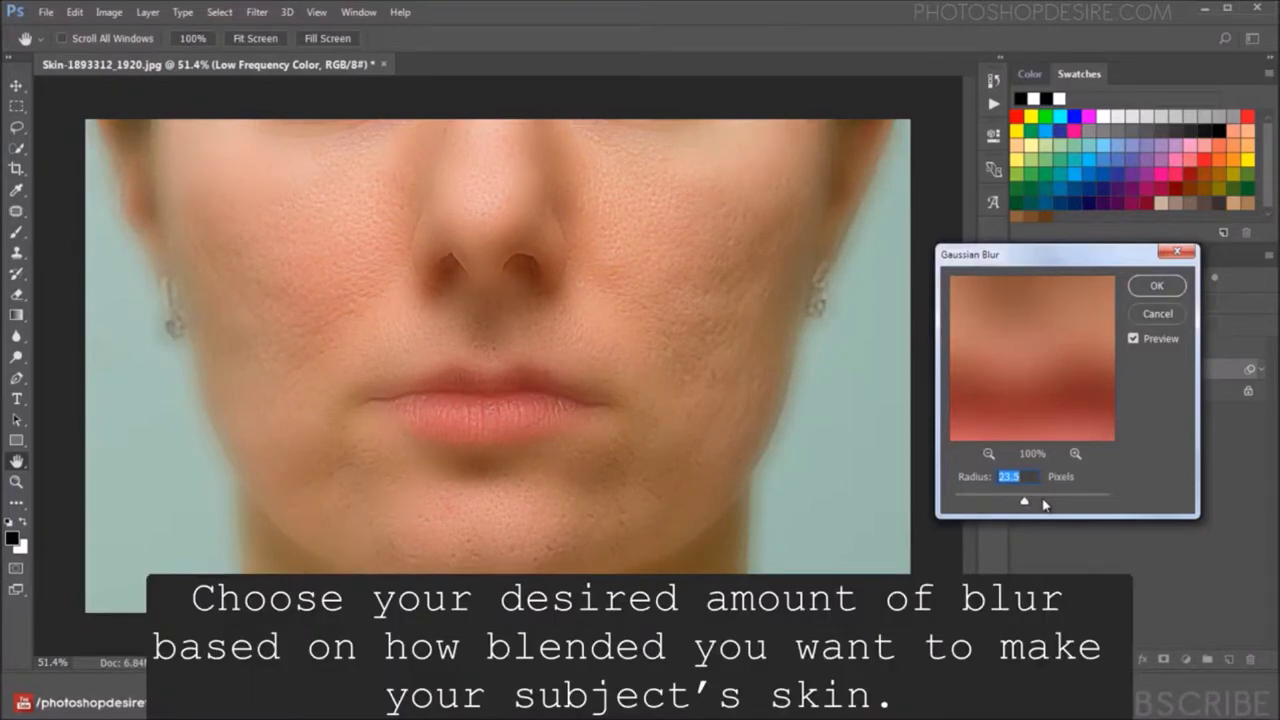
left_click(1044, 504)
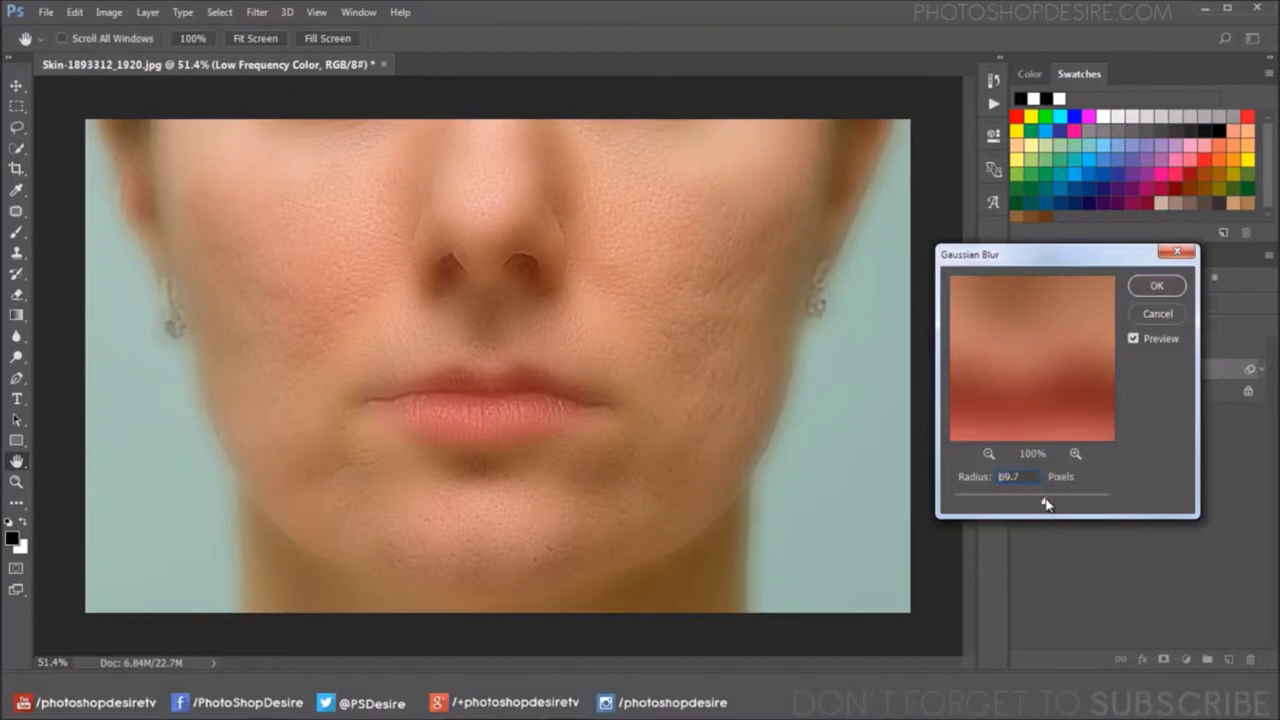
left_click_drag(1044, 504, 1038, 502)
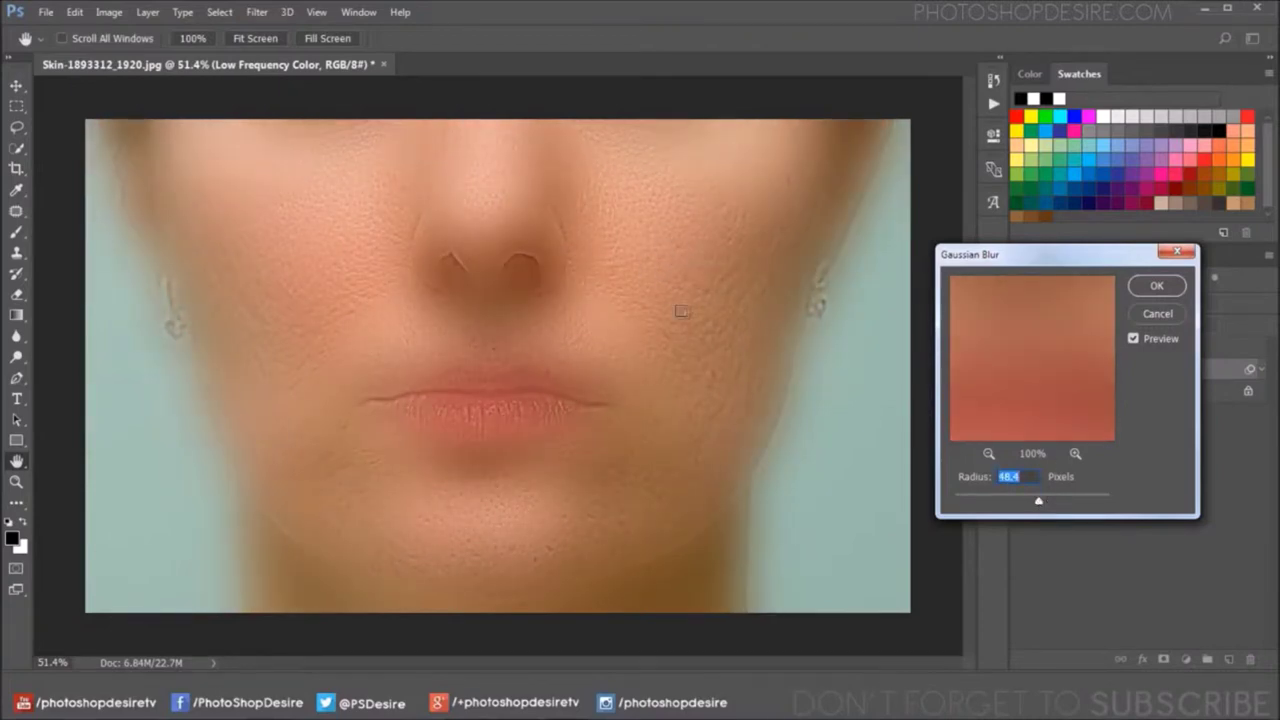
left_click(1155, 287)
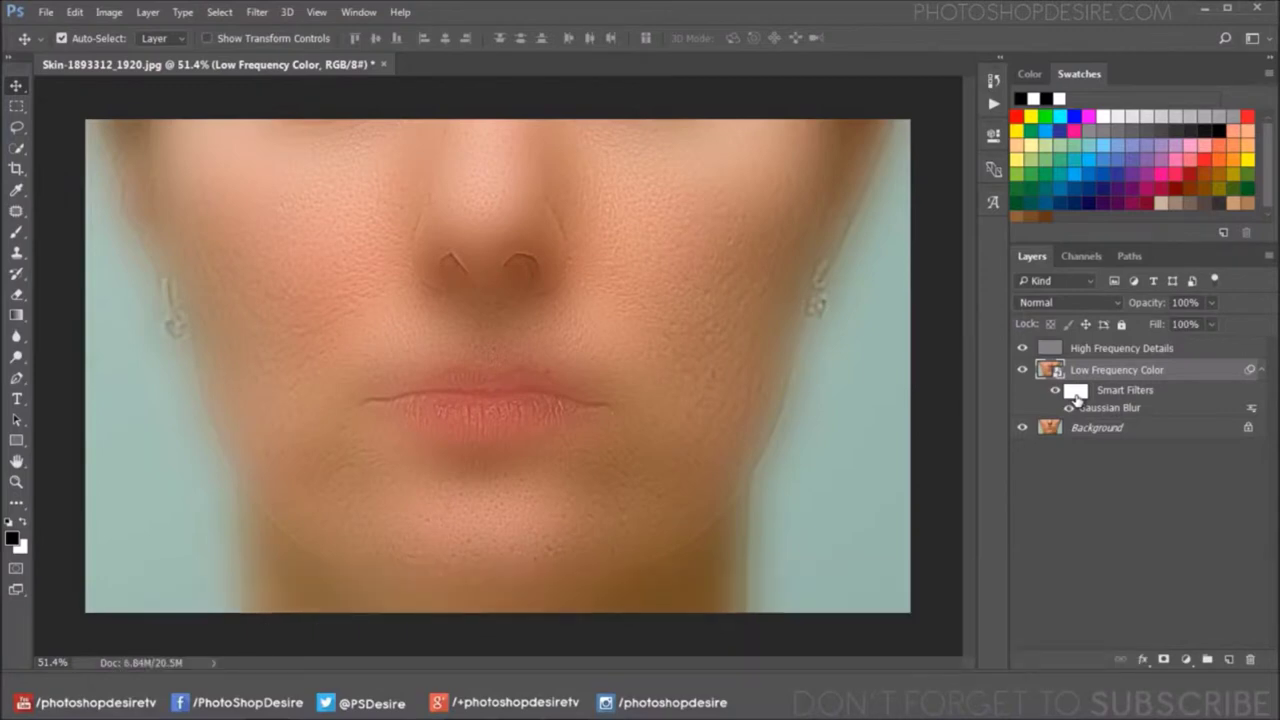
left_click(1075, 392)
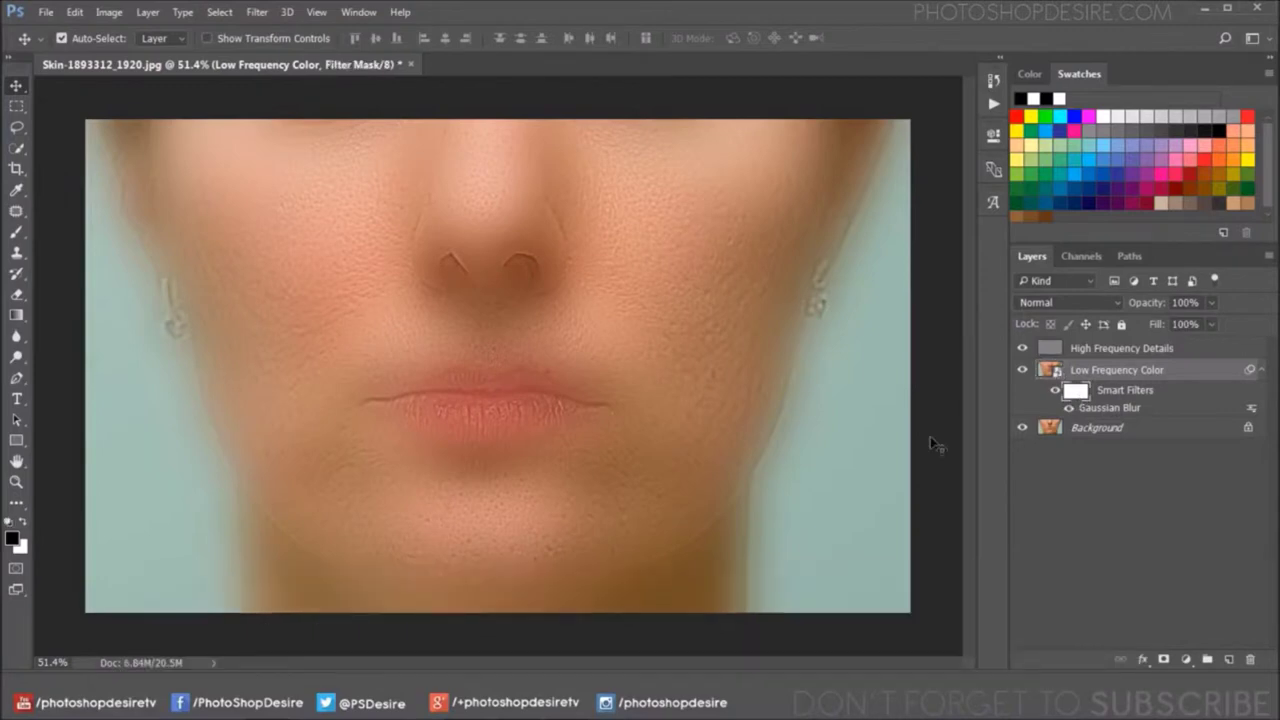
Invert the smart filter mask to hide the blur and prepare a white brush.
left_click(107, 12)
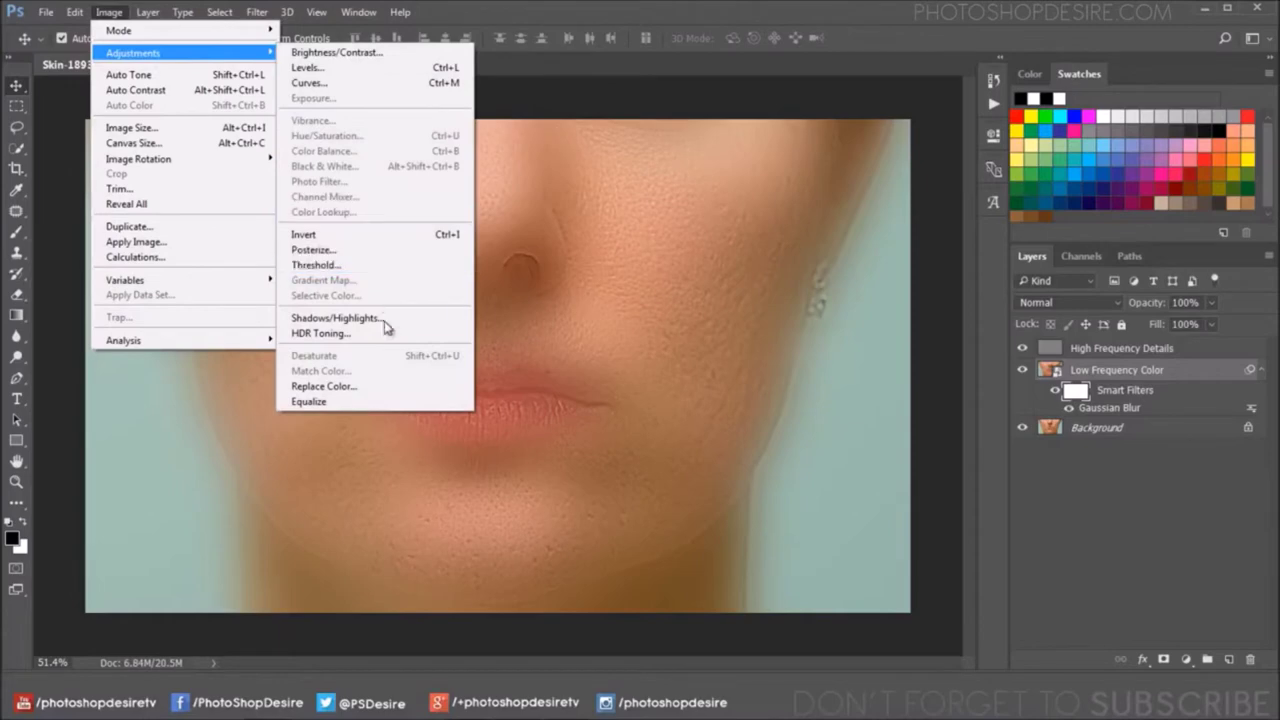
left_click(385, 237)
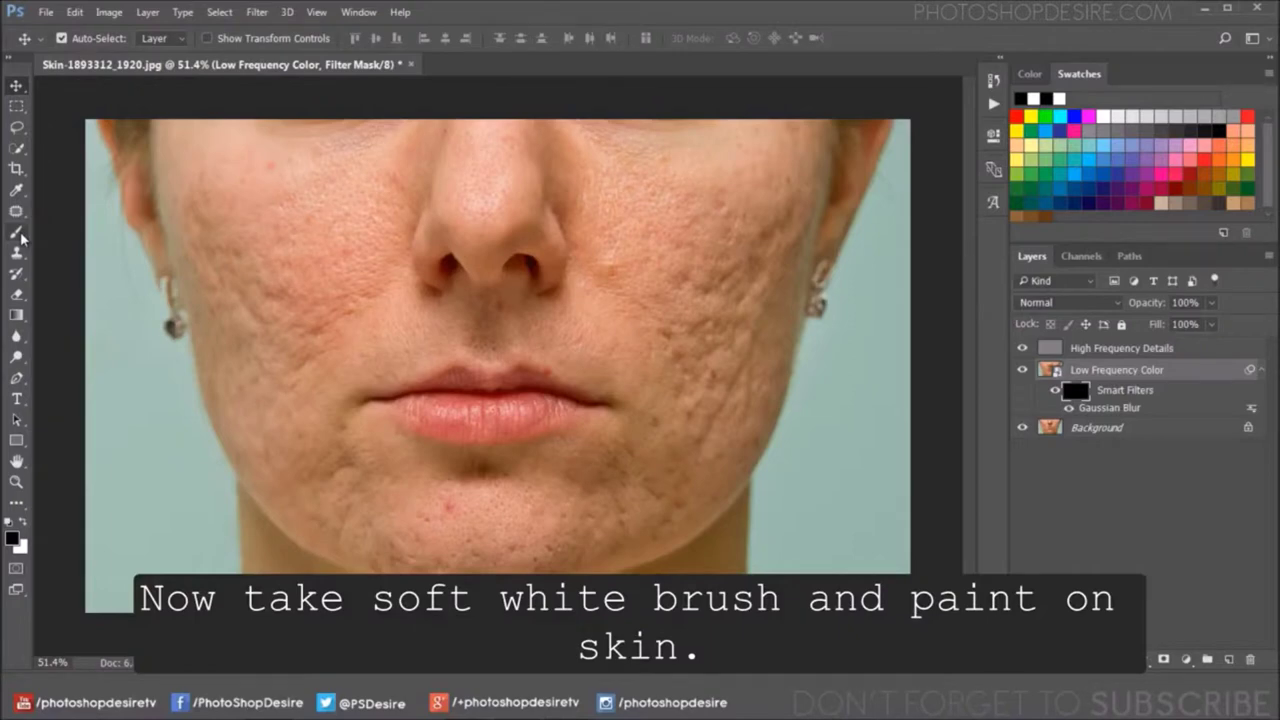
left_click(18, 232)
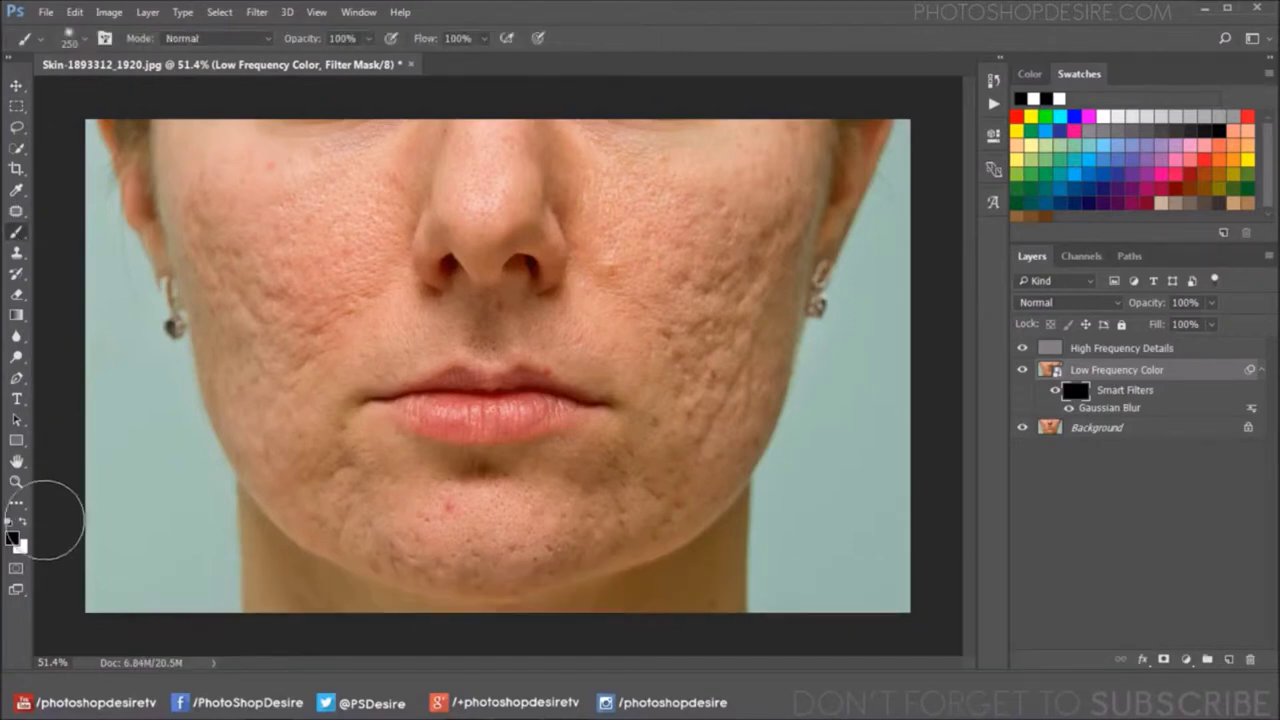
left_click(23, 524)
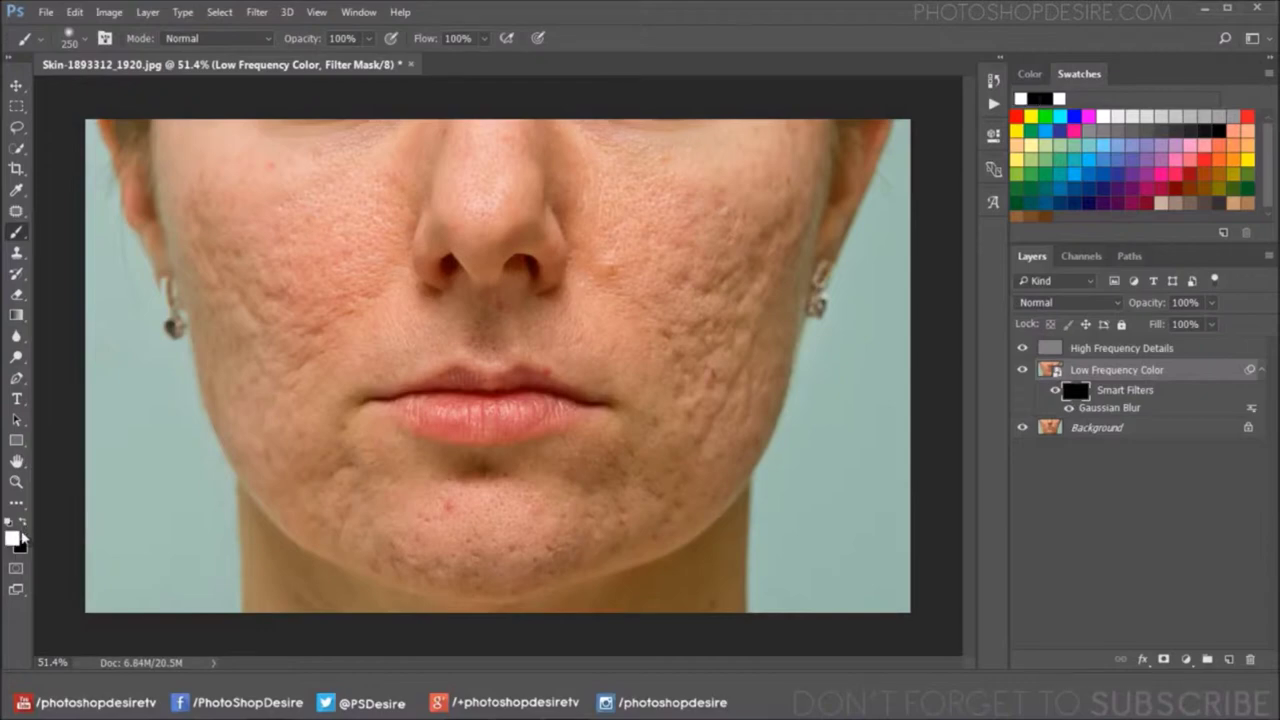
Paint the blur back over both cheeks and the nose bridge.
mouse_move(257, 214)
left_mouse_down()
mouse_move(277, 297)
mouse_move(324, 226)
mouse_move(343, 149)
mouse_move(234, 257)
mouse_move(267, 368)
mouse_move(223, 260)
mouse_move(323, 246)
left_mouse_up()
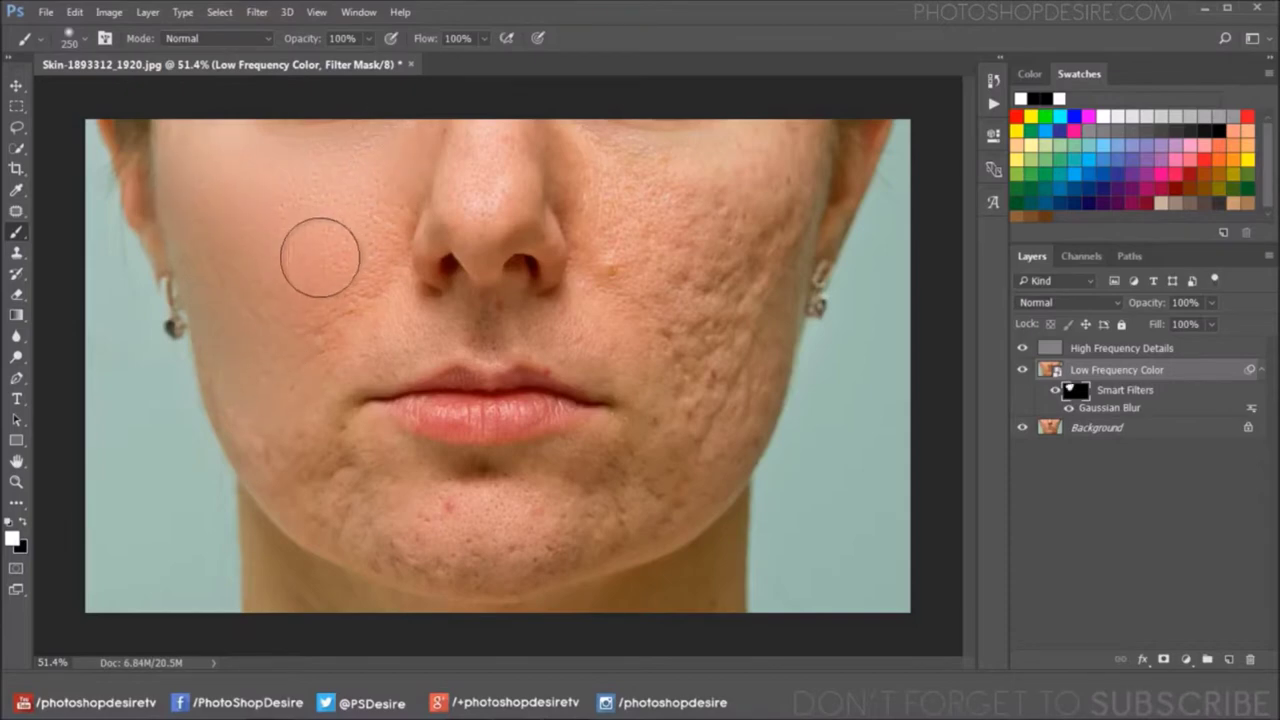
mouse_move(649, 206)
left_mouse_down()
mouse_move(629, 170)
mouse_move(629, 191)
mouse_move(729, 209)
mouse_move(780, 143)
mouse_move(720, 305)
mouse_move(654, 289)
mouse_move(680, 274)
mouse_move(665, 385)
mouse_move(689, 416)
mouse_move(731, 329)
mouse_move(737, 343)
mouse_move(768, 236)
left_mouse_up()
mouse_move(491, 143)
left_mouse_down()
mouse_move(457, 149)
mouse_move(491, 177)
left_mouse_up()
key("bracketleft")
key("bracketleft")
key("bracketleft")
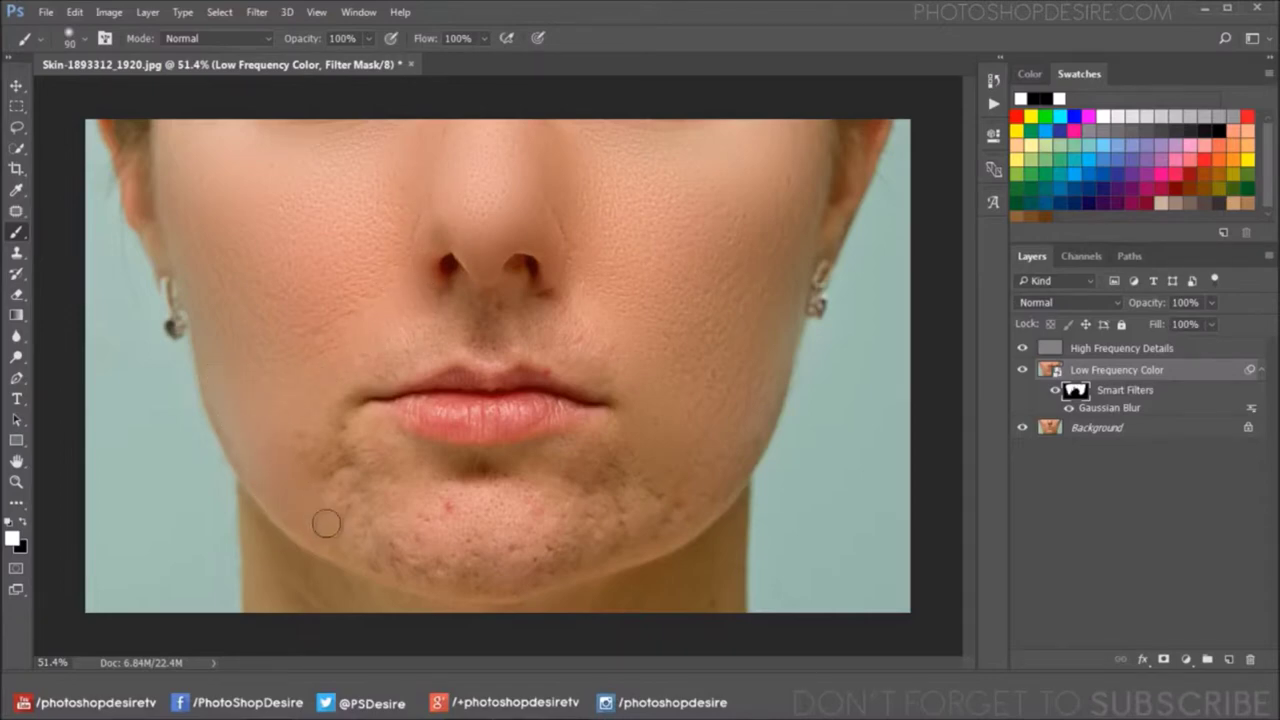
Paint smoothing beside the mouth, chin and right cheek, resizing the brush 80–250.
left_click_drag(363, 503, 291, 441)
key("bracketright")
key("bracketright")
key("bracketright")
left_click_drag(610, 470, 710, 300)
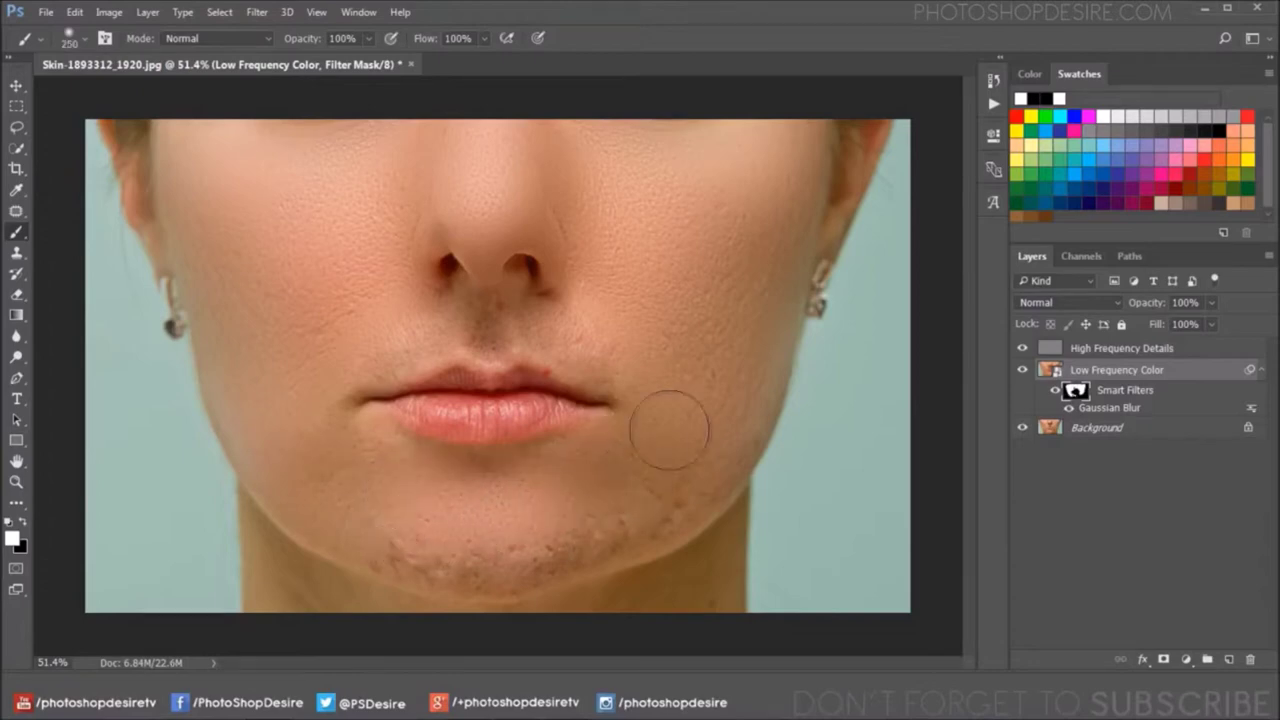
key("bracketleft")
key("bracketleft")
key("bracketleft")
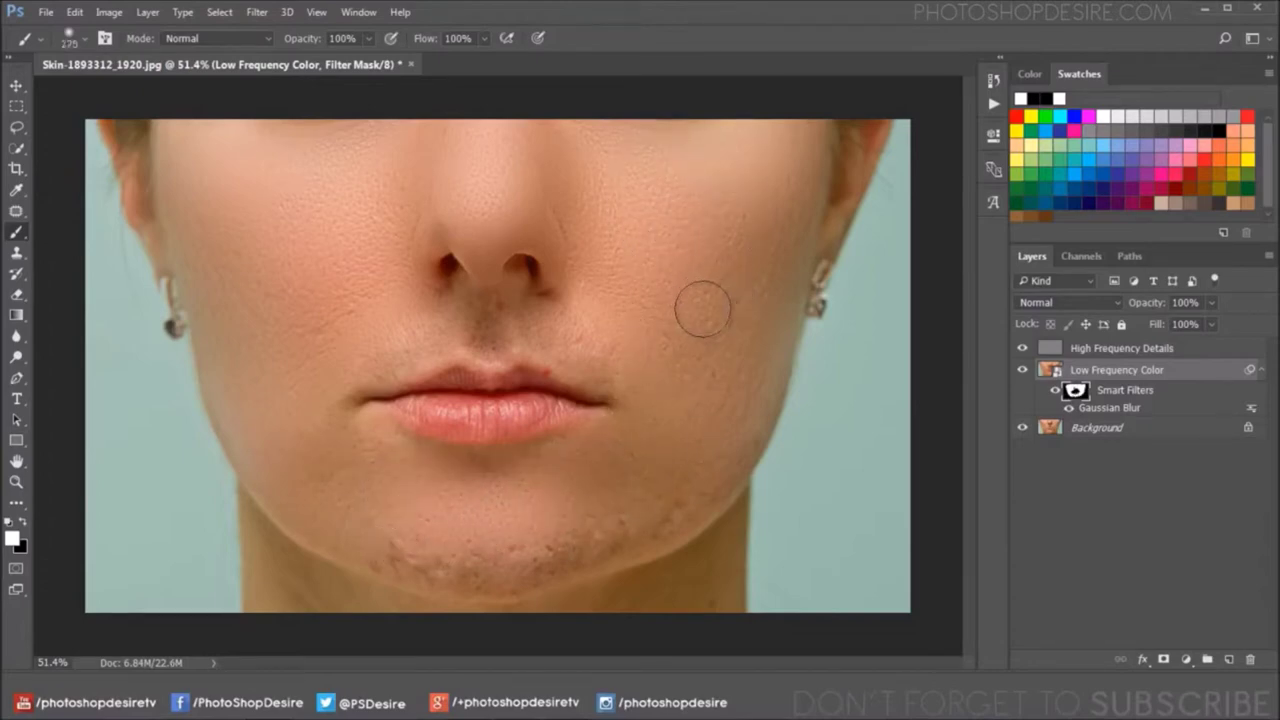
mouse_move(657, 512)
left_mouse_down()
mouse_move(470, 570)
mouse_move(410, 566)
left_mouse_up()
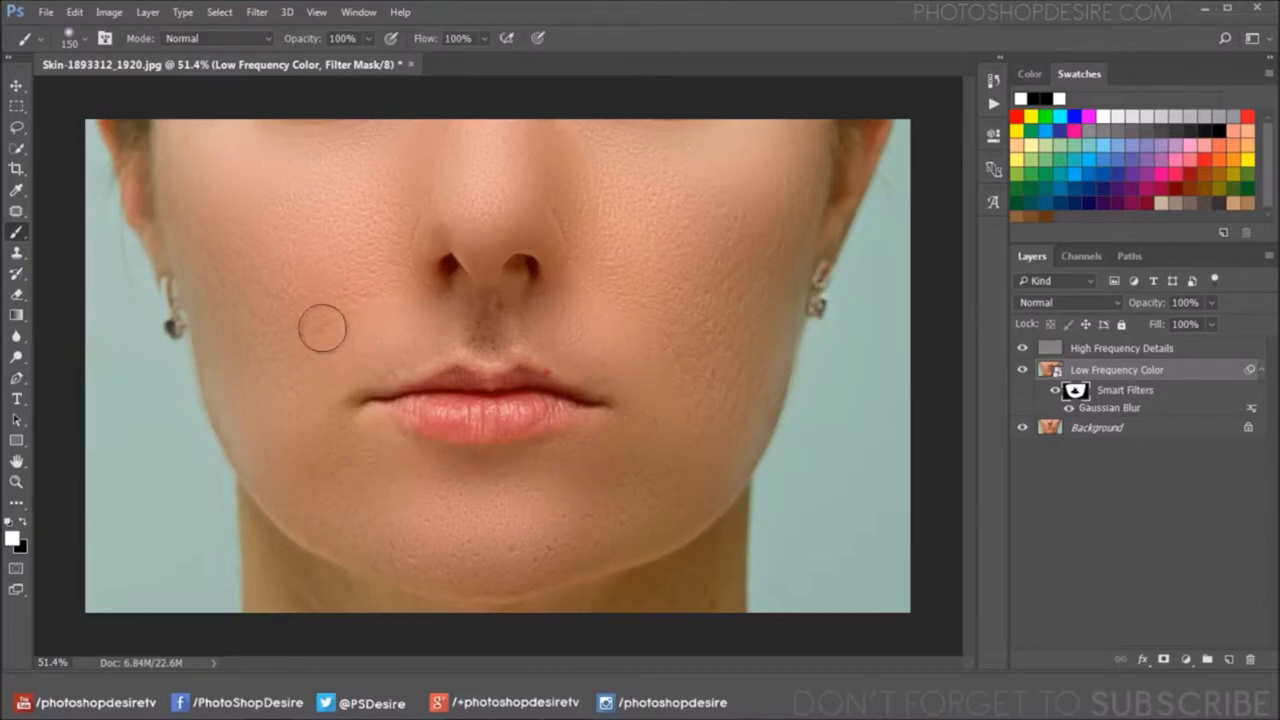
scroll(486, 320, "up", 1)
key("bracketleft")
key("bracketleft")
key("bracketleft")
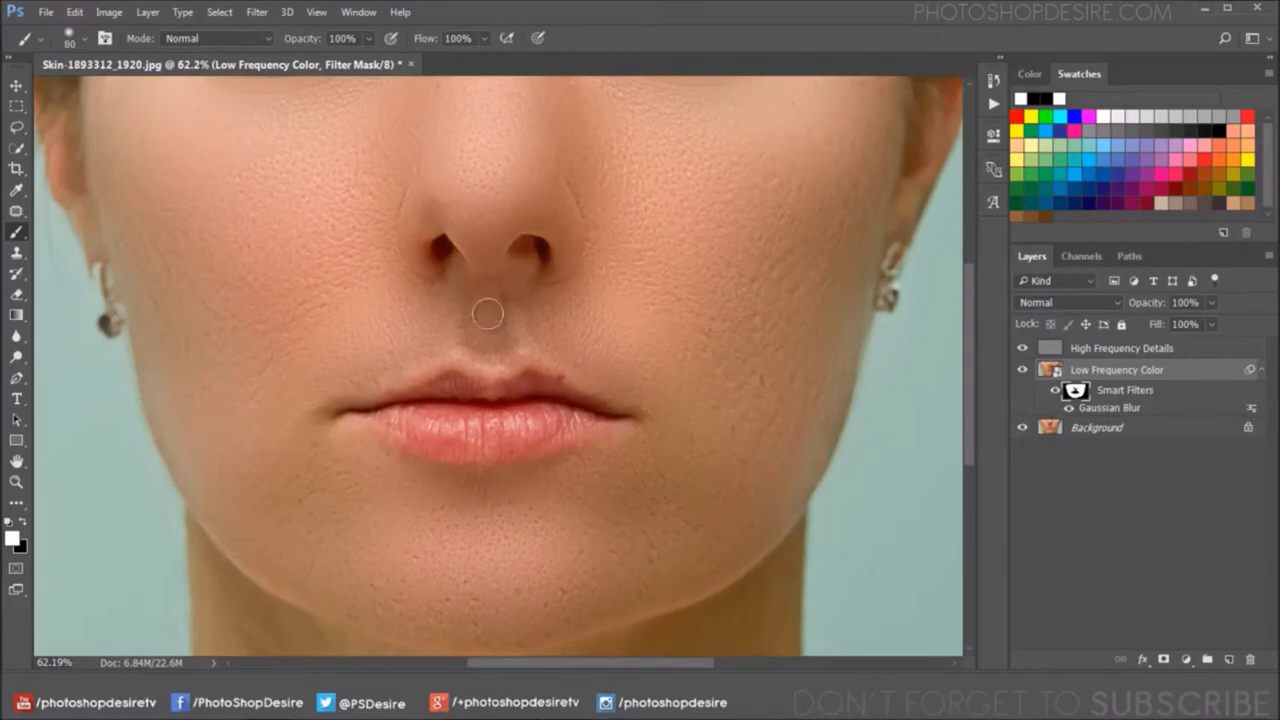
scroll(520, 300, "down", 2)
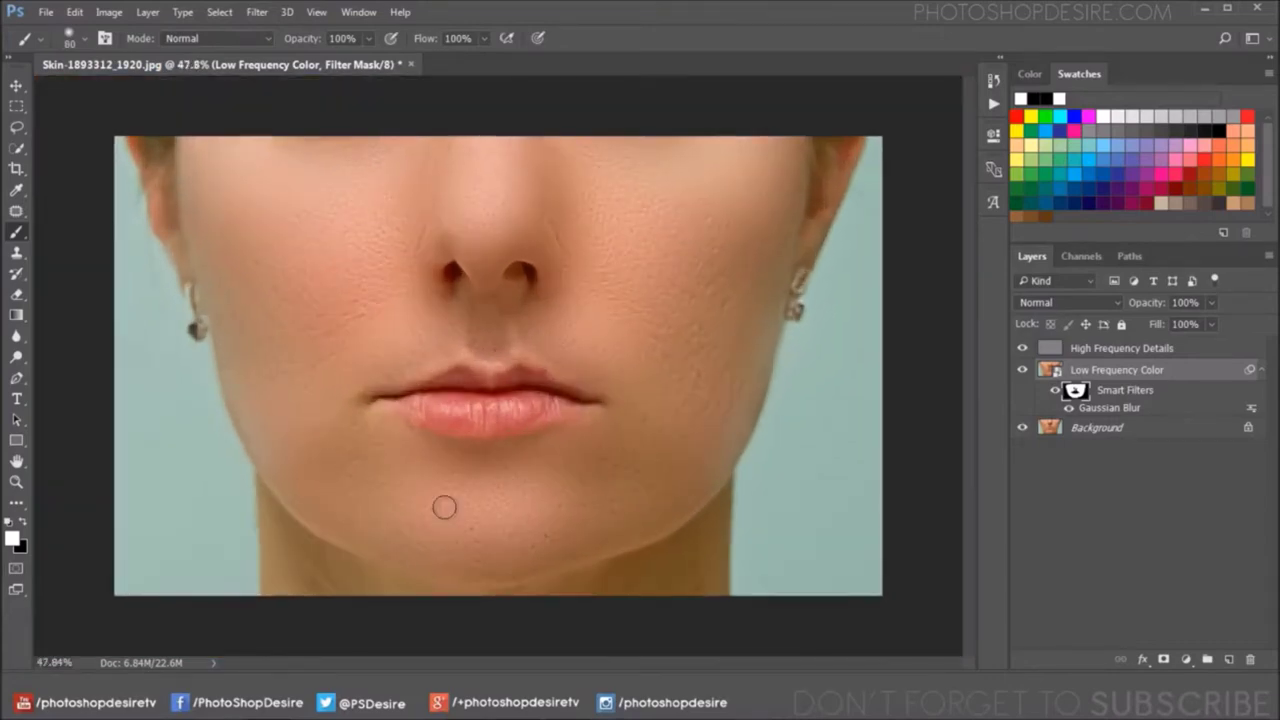
scroll(565, 432, "down", 1)
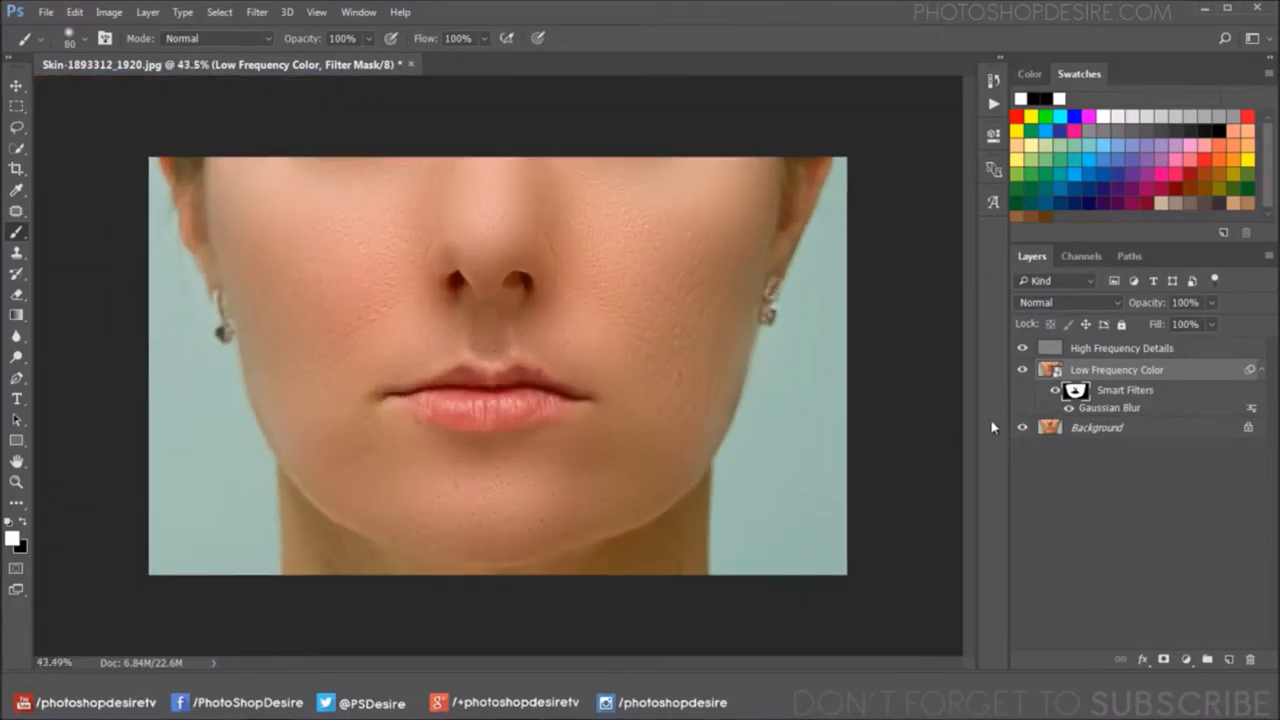
left_click(1083, 355)
Duplicate Background as 'SKin Texture' and move it to the top of the stack.
right_click(1104, 429)
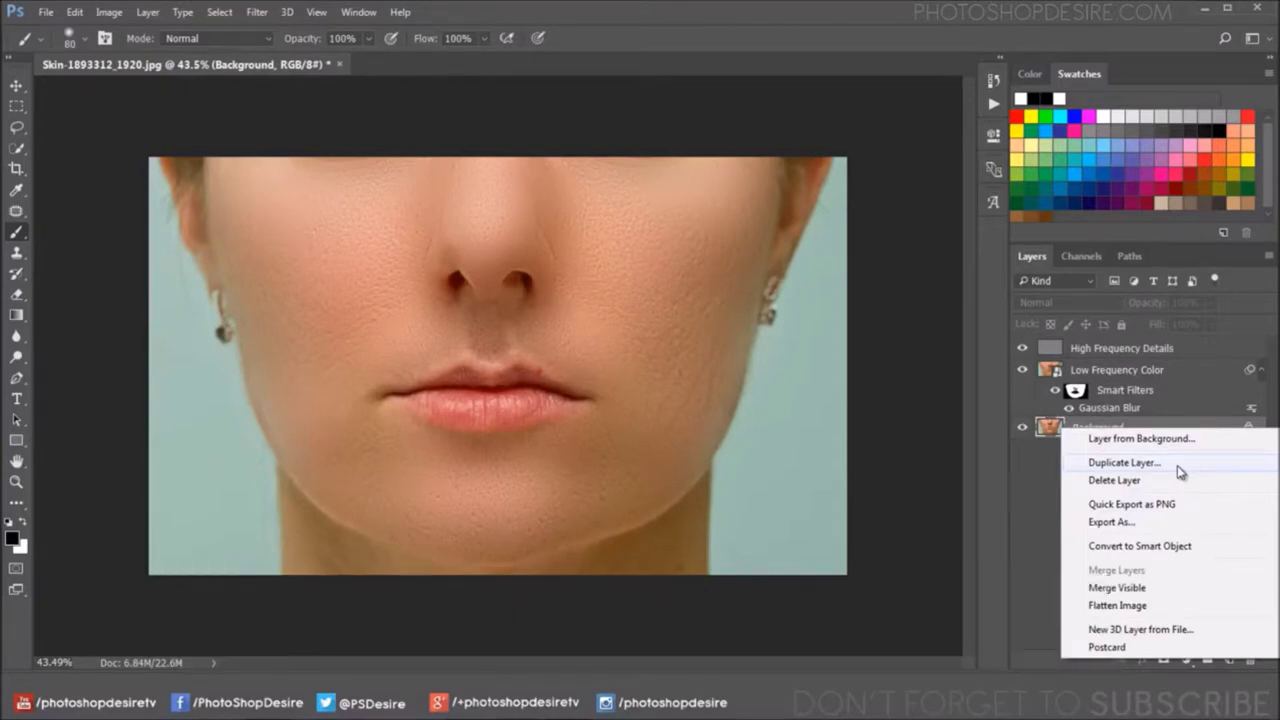
left_click(1180, 467)
type("S")
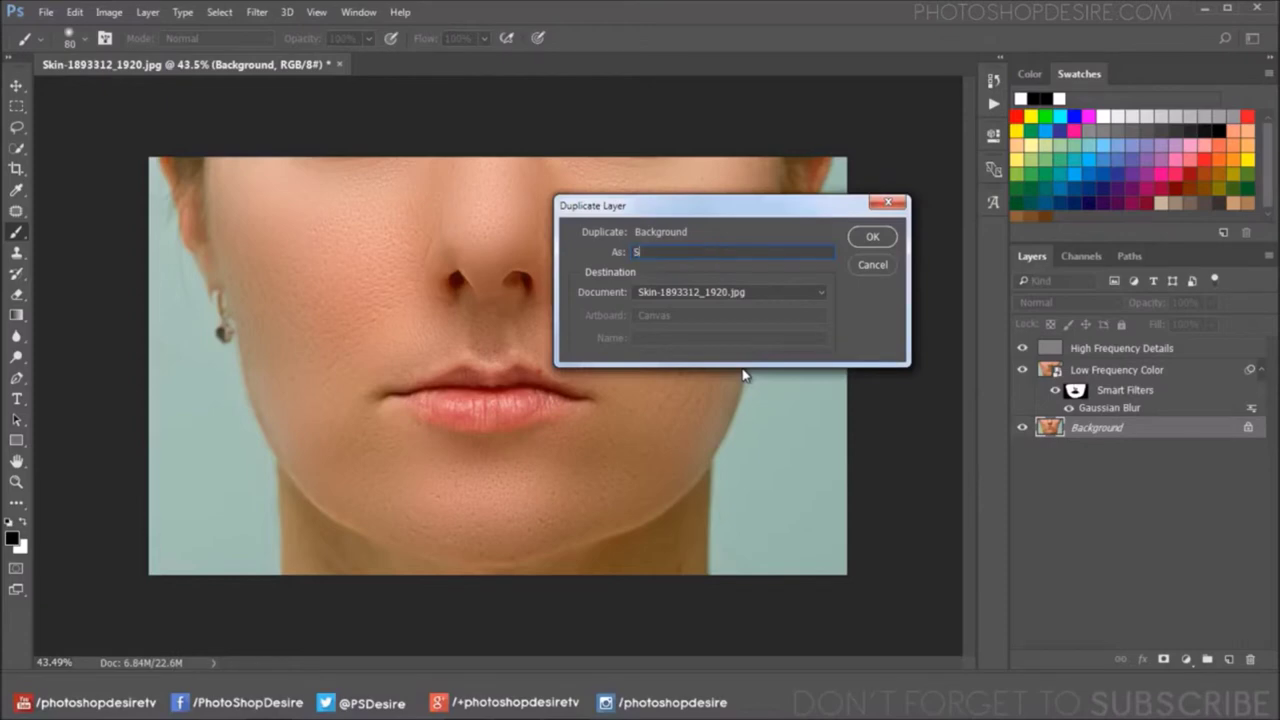
type("ki")
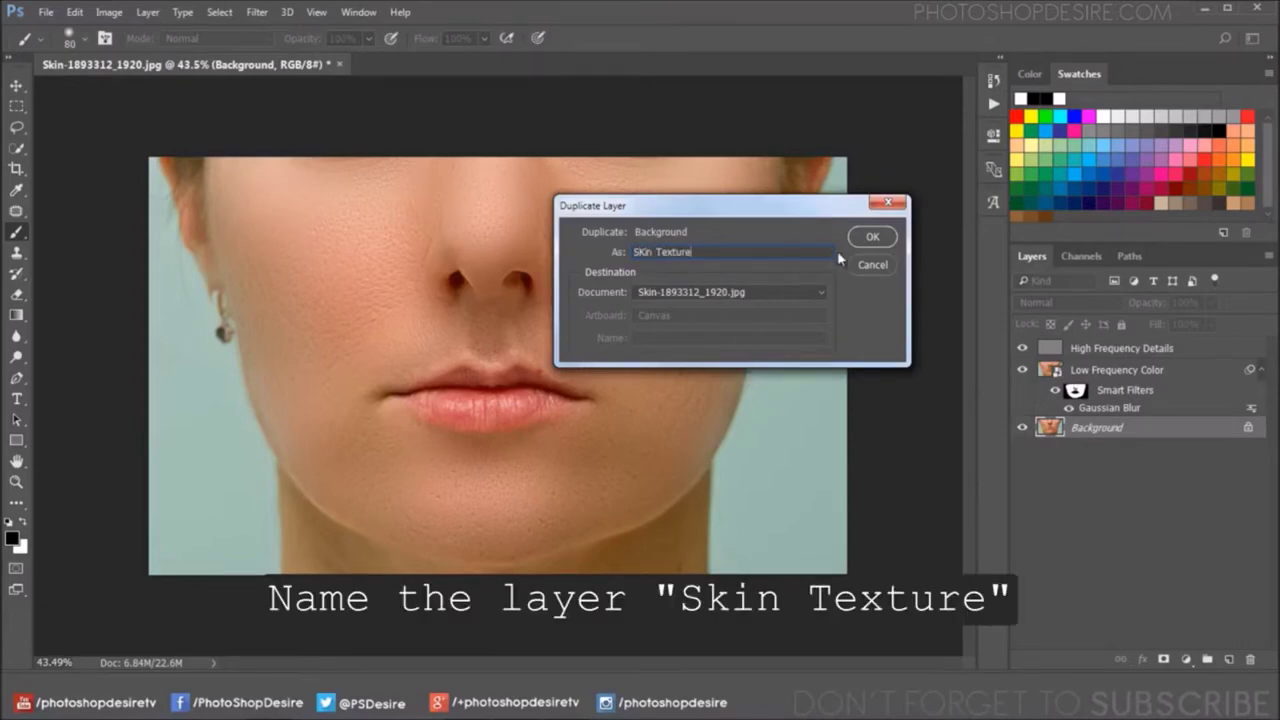
left_click(872, 236)
mouse_move(1117, 432)
left_mouse_down()
mouse_move(1127, 343)
mouse_move(1107, 354)
left_mouse_up()
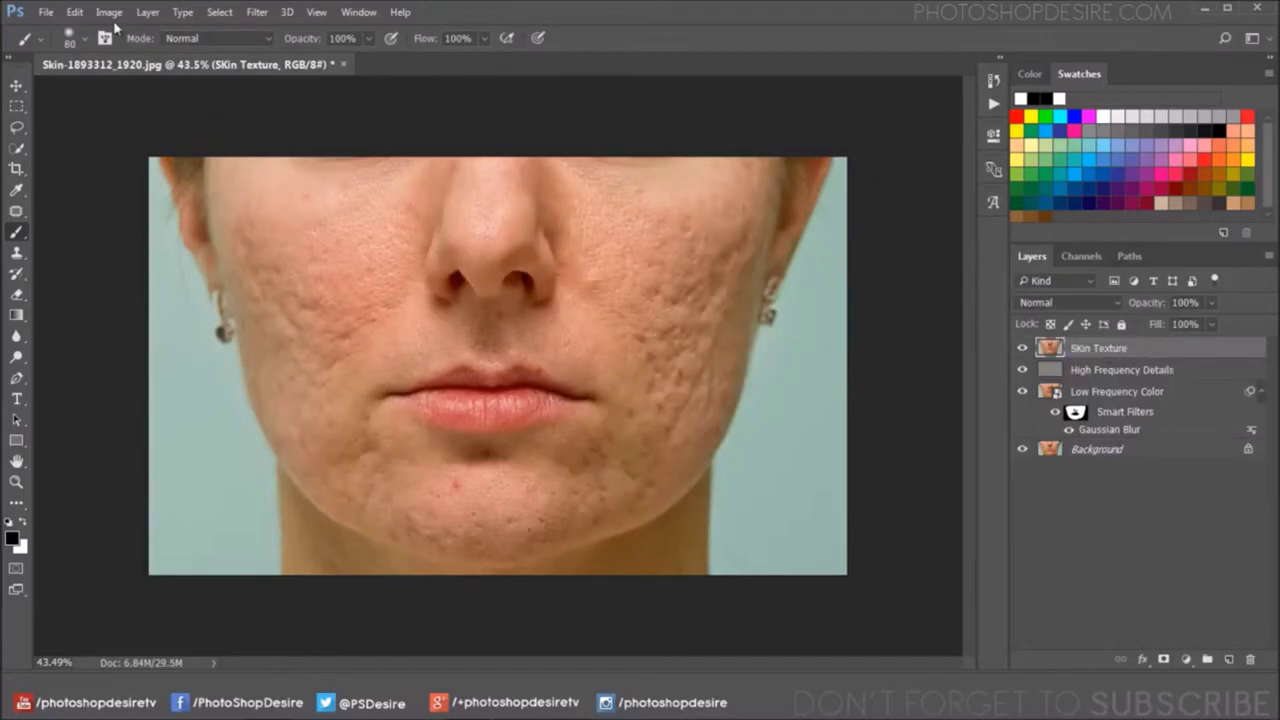
left_click(16, 86)
Desaturate the SKin Texture layer and convert it to a smart object.
left_click(109, 12)
mouse_move(133, 52)
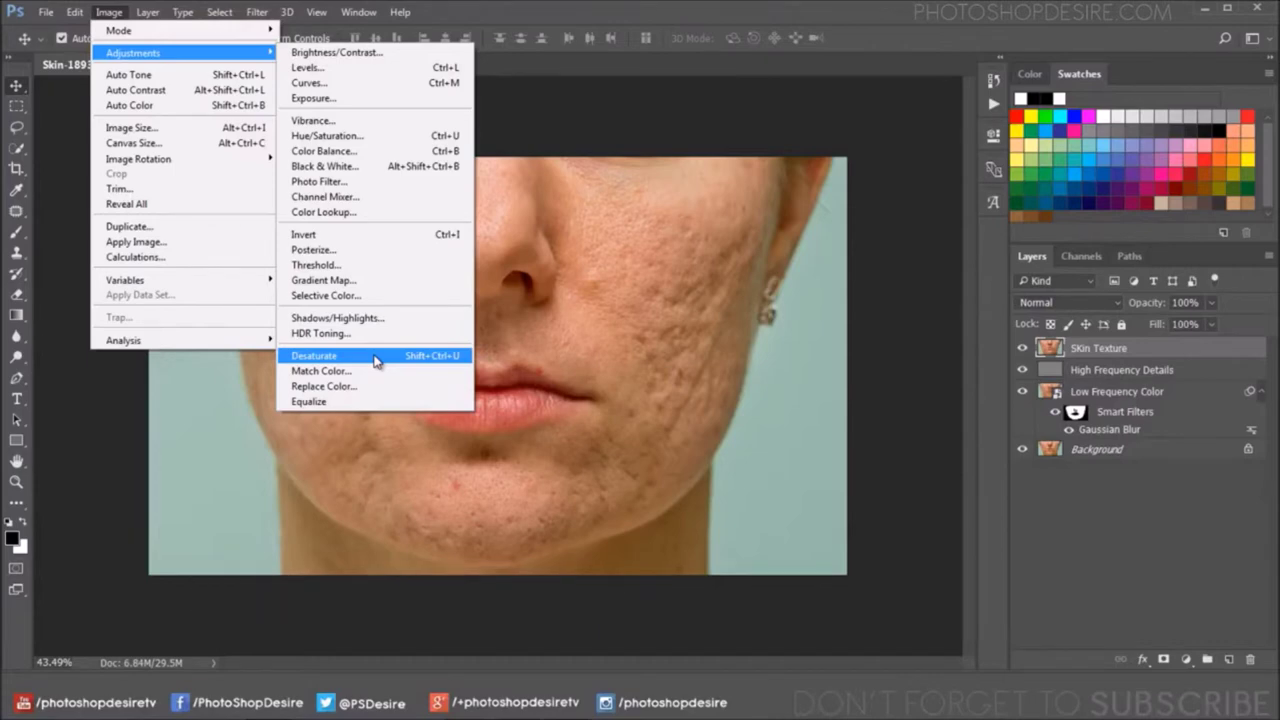
left_click(376, 360)
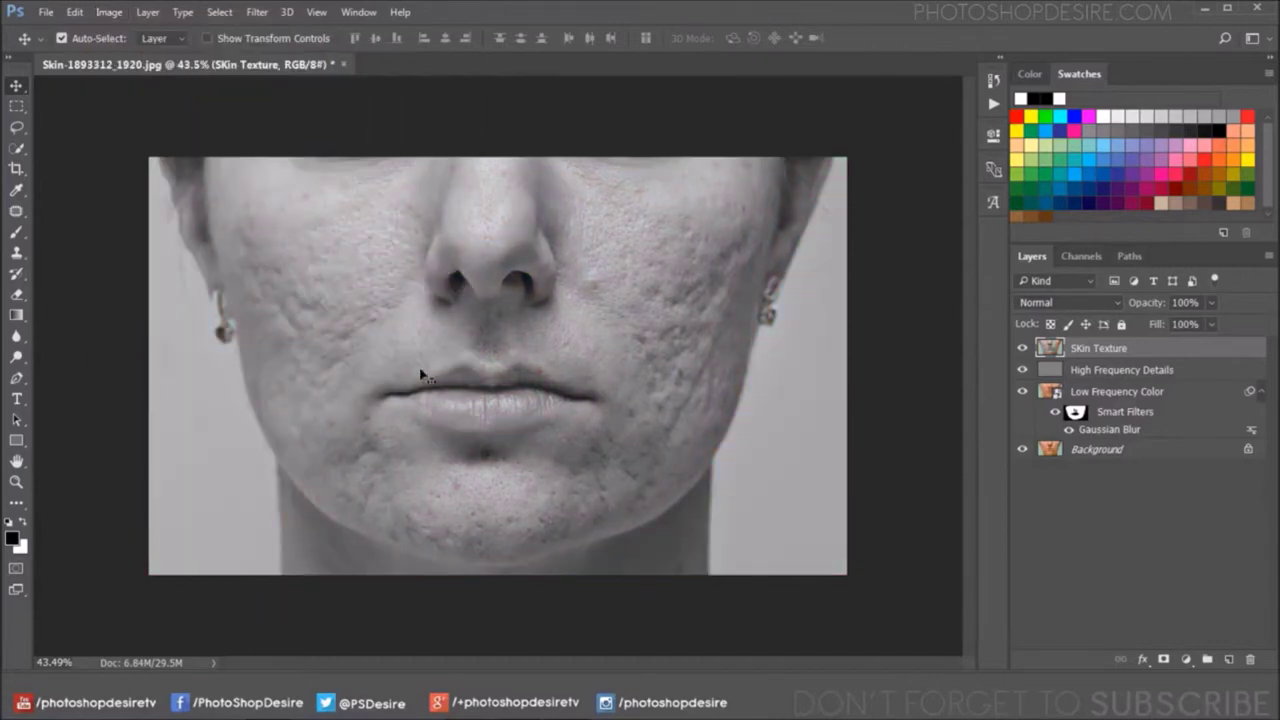
right_click(1088, 348)
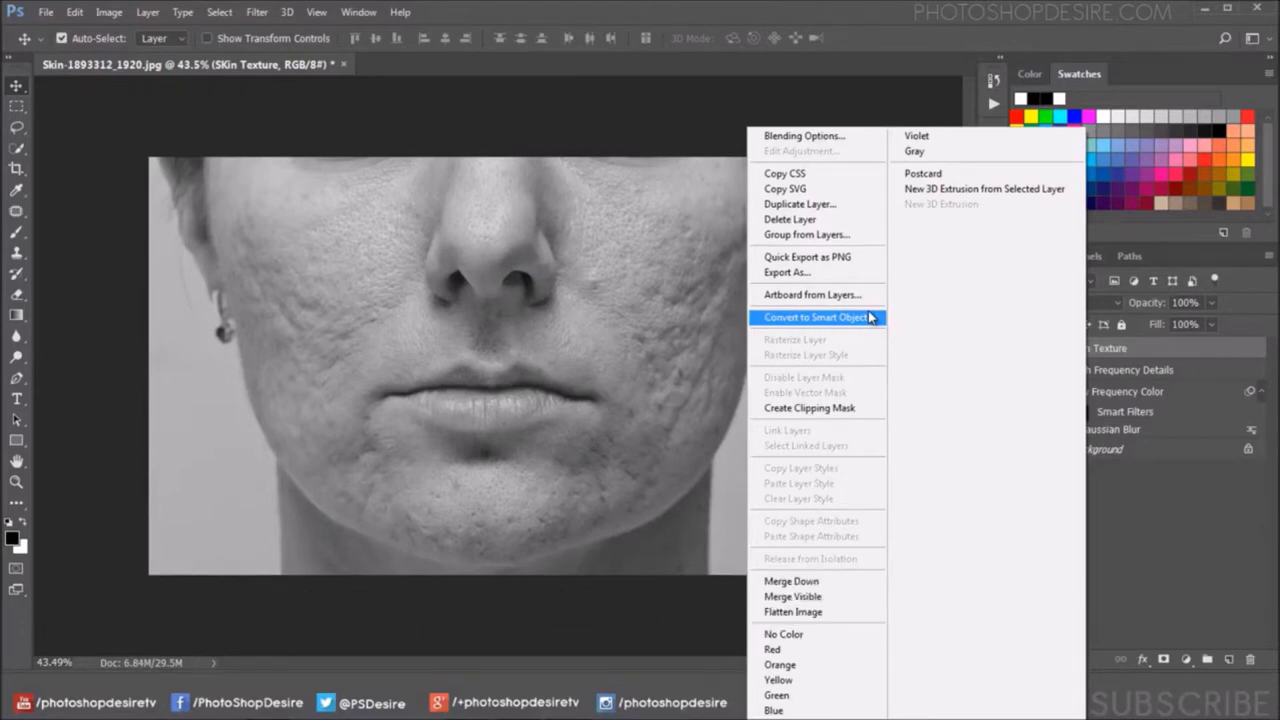
left_click(870, 317)
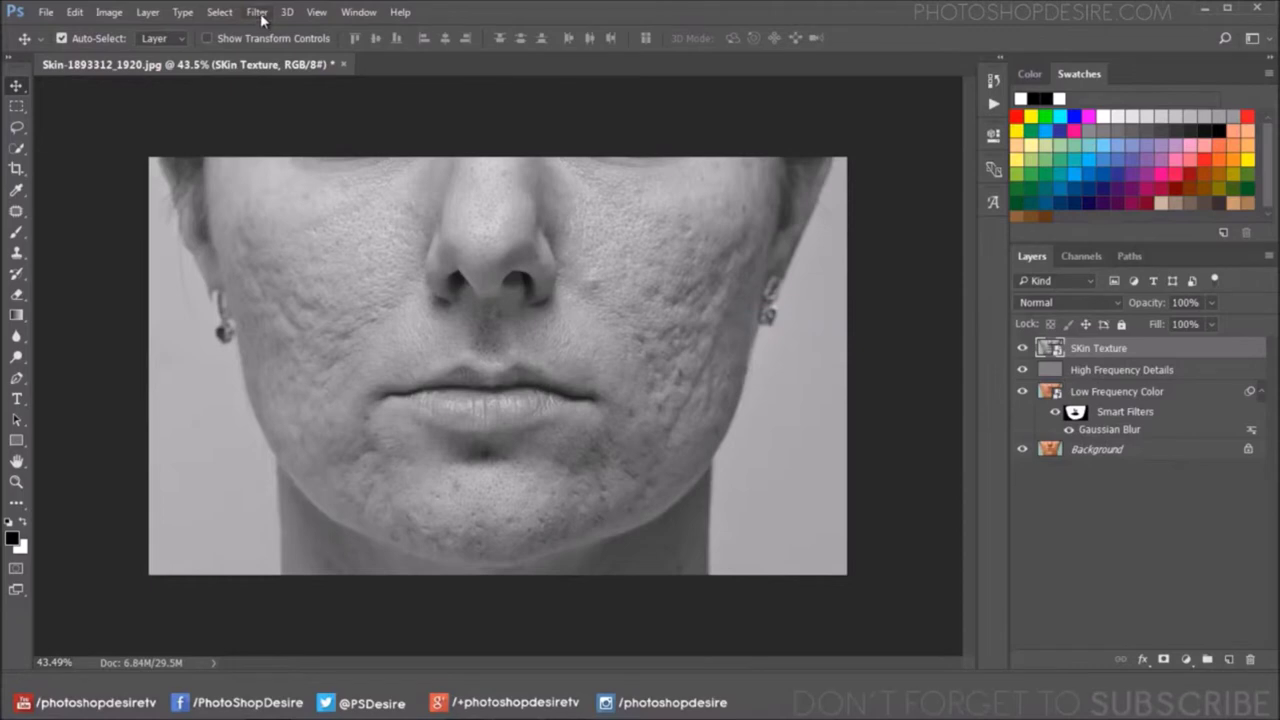
Apply a 2.2-pixel High Pass filter to SKin Texture and blend it in Linear Light.
left_click(258, 12)
mouse_move(300, 326)
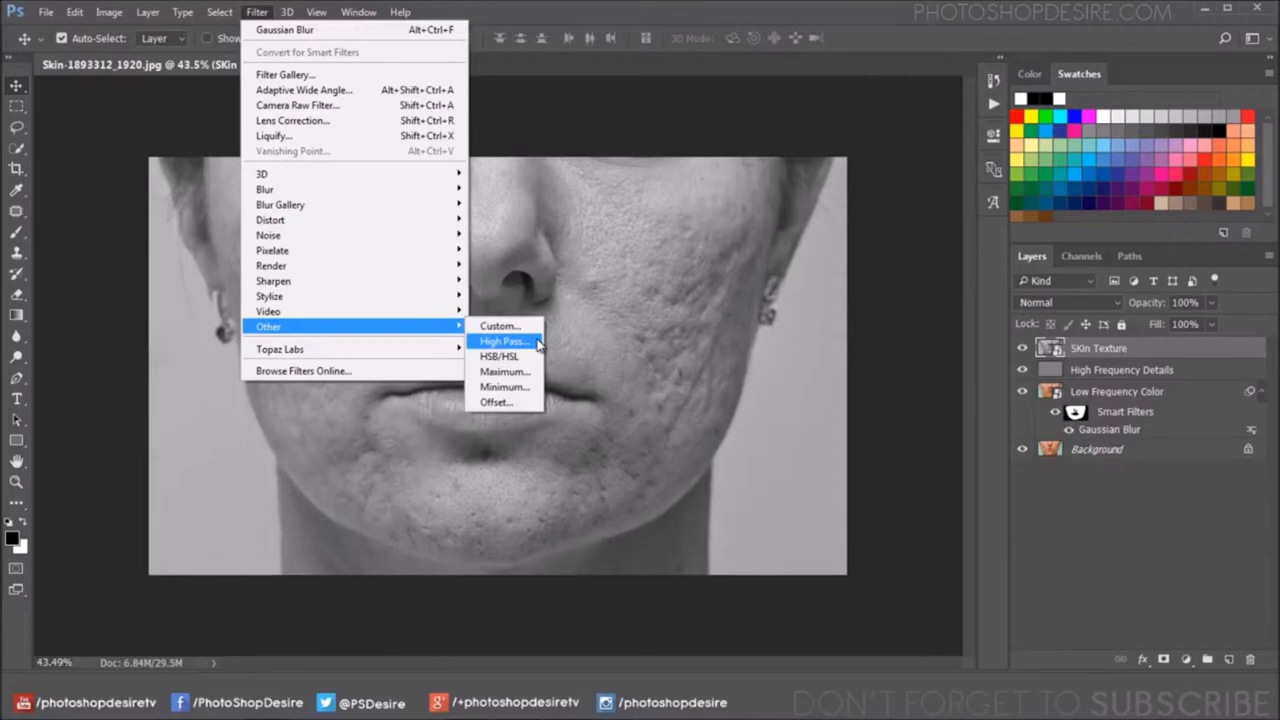
left_click(503, 341)
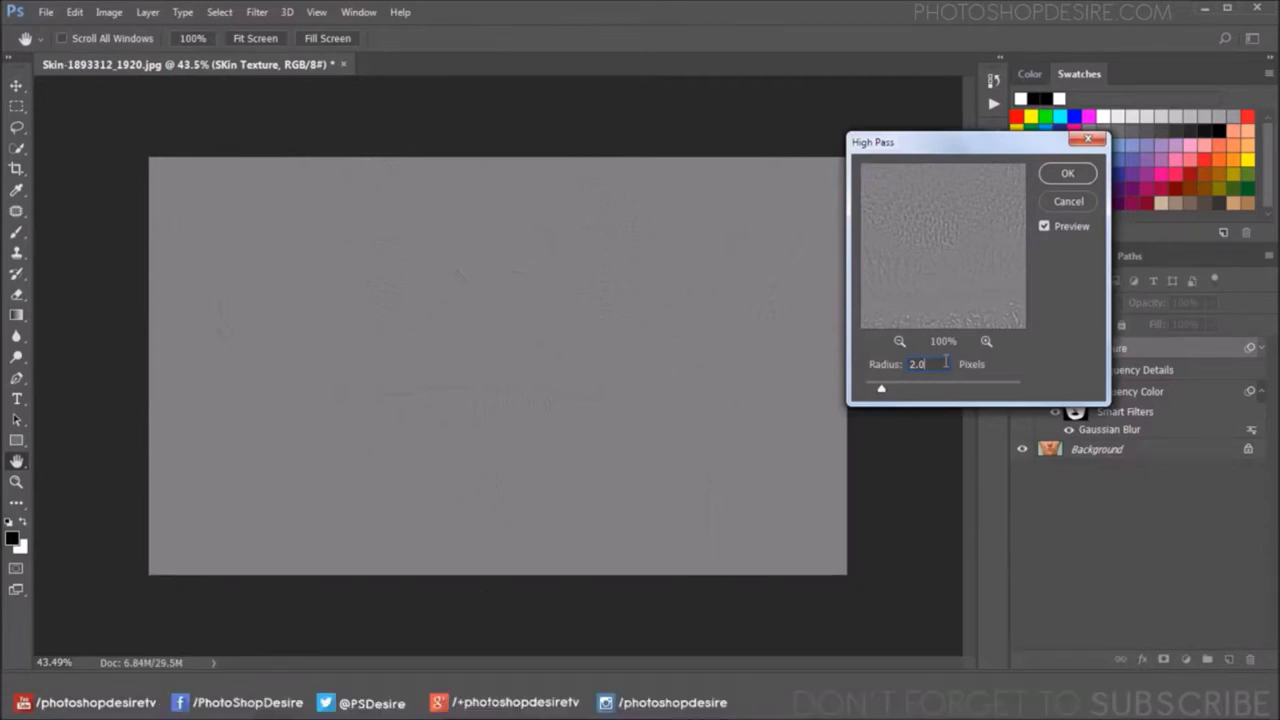
left_click(531, 323)
key("Up")
key("Up")
left_click(1047, 176)
left_click(1067, 303)
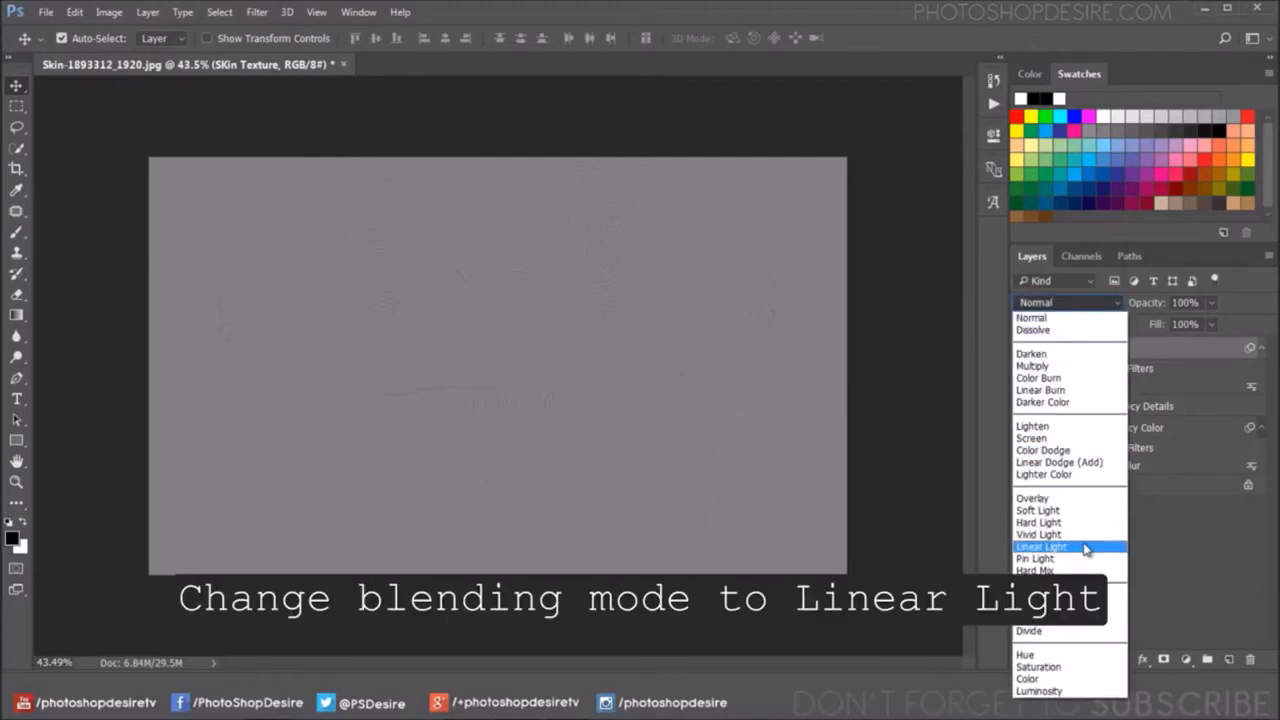
left_click(1041, 547)
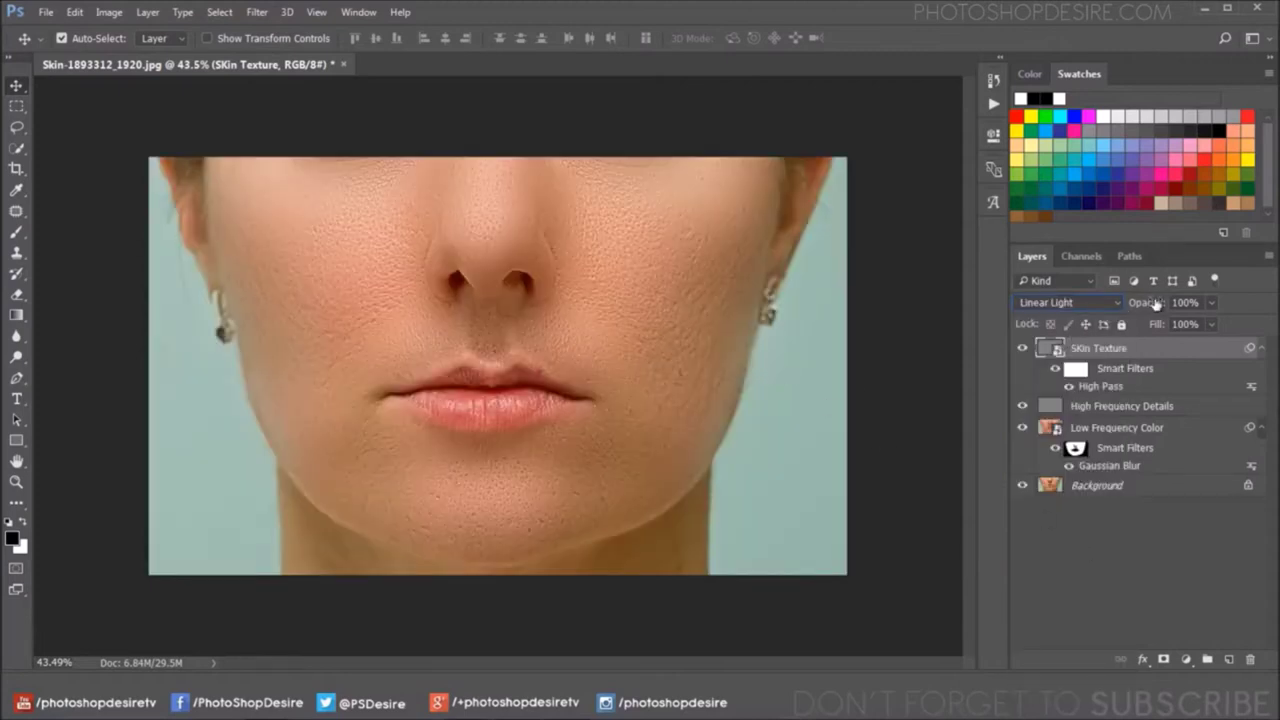
Drop SKin Texture to 65% opacity and add a black layer mask hiding it.
left_click_drag(1150, 302, 1129, 303)
key("Return")
left_click(1163, 662, "alt")
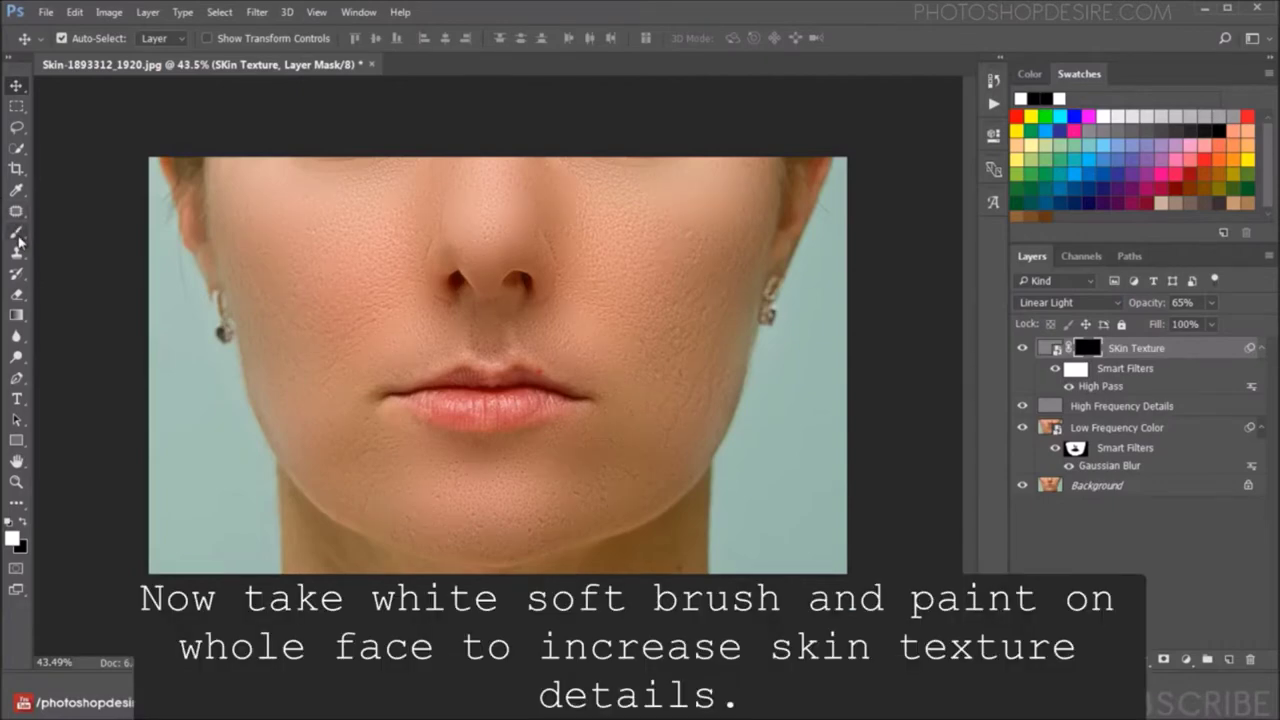
Paint white across the face on the SKin Texture mask with a 500-pixel brush.
left_click(18, 236)
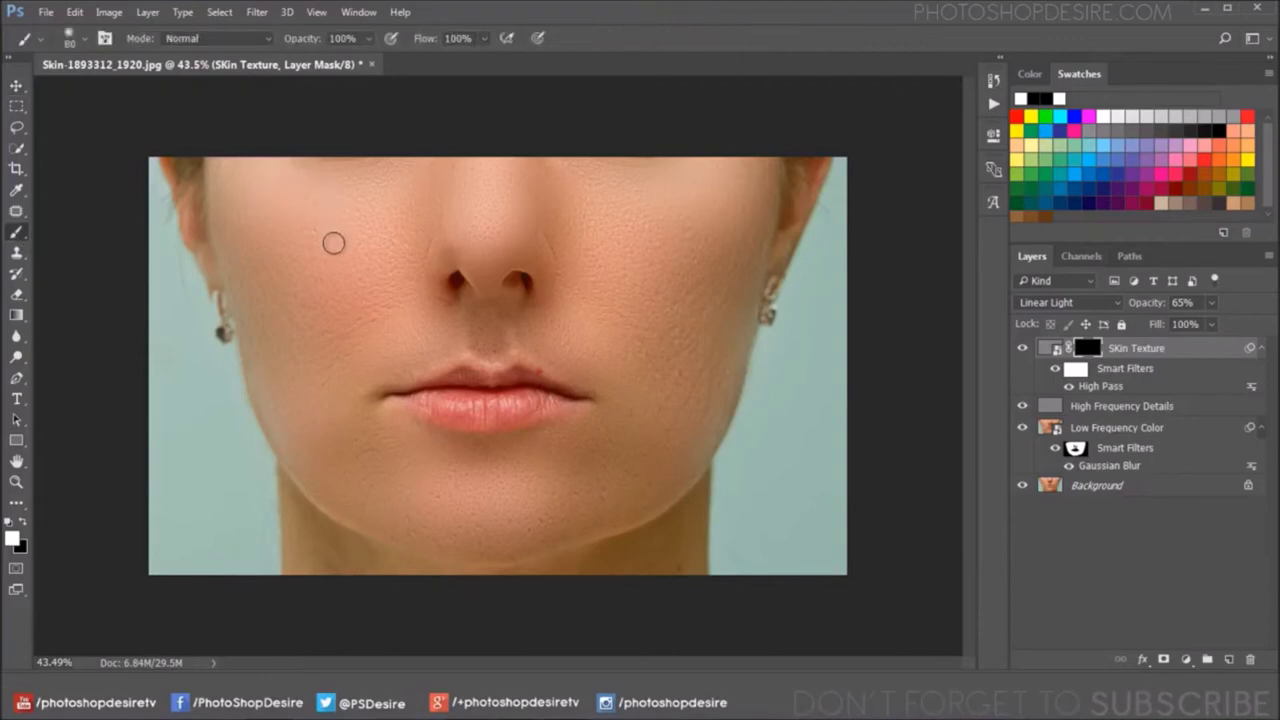
key("]")
key("]")
key("]")
key("]")
mouse_move(370, 256)
left_mouse_down()
mouse_move(277, 171)
mouse_move(400, 251)
mouse_move(457, 400)
mouse_move(629, 200)
mouse_move(686, 229)
mouse_move(758, 225)
mouse_move(680, 286)
mouse_move(557, 480)
mouse_move(414, 391)
mouse_move(306, 222)
mouse_move(286, 234)
mouse_move(520, 371)
mouse_move(634, 300)
mouse_move(629, 229)
mouse_move(680, 400)
mouse_move(400, 400)
mouse_move(290, 155)
mouse_move(614, 314)
mouse_move(634, 386)
left_mouse_up()
left_click(1083, 406)
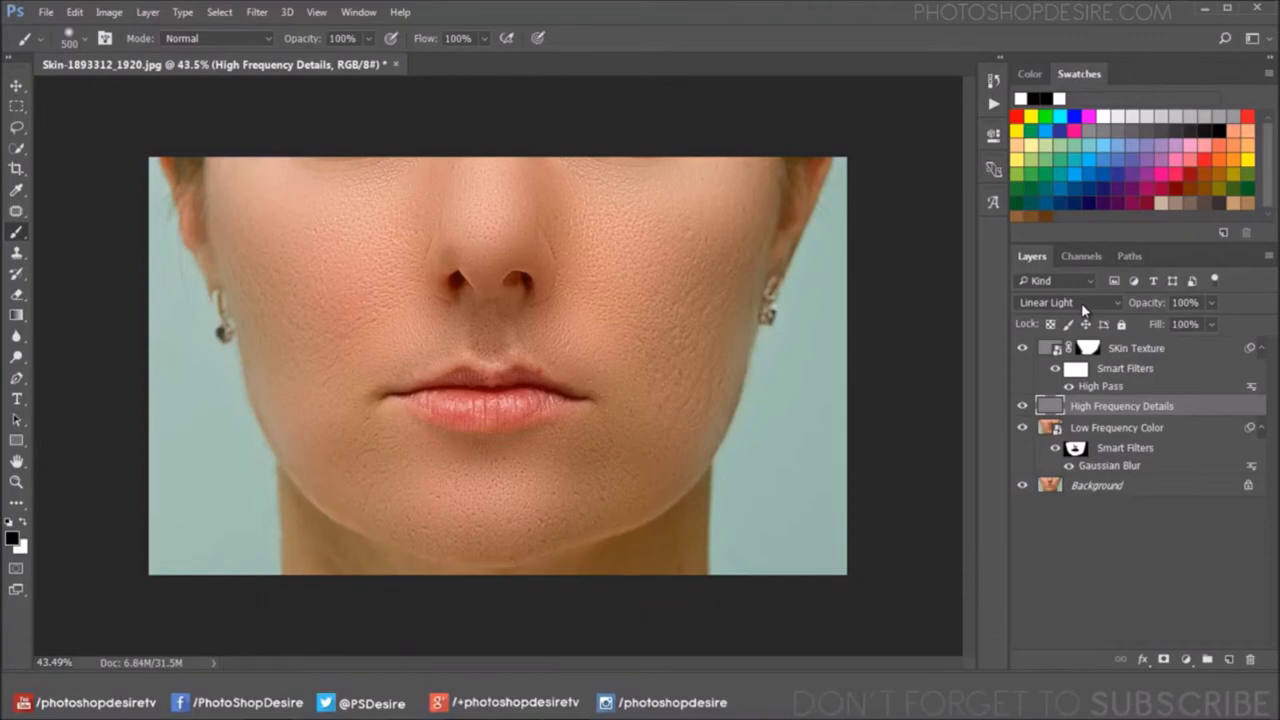
Change the High Frequency Details blend mode from Linear Light to Vivid Light.
left_click(1084, 301)
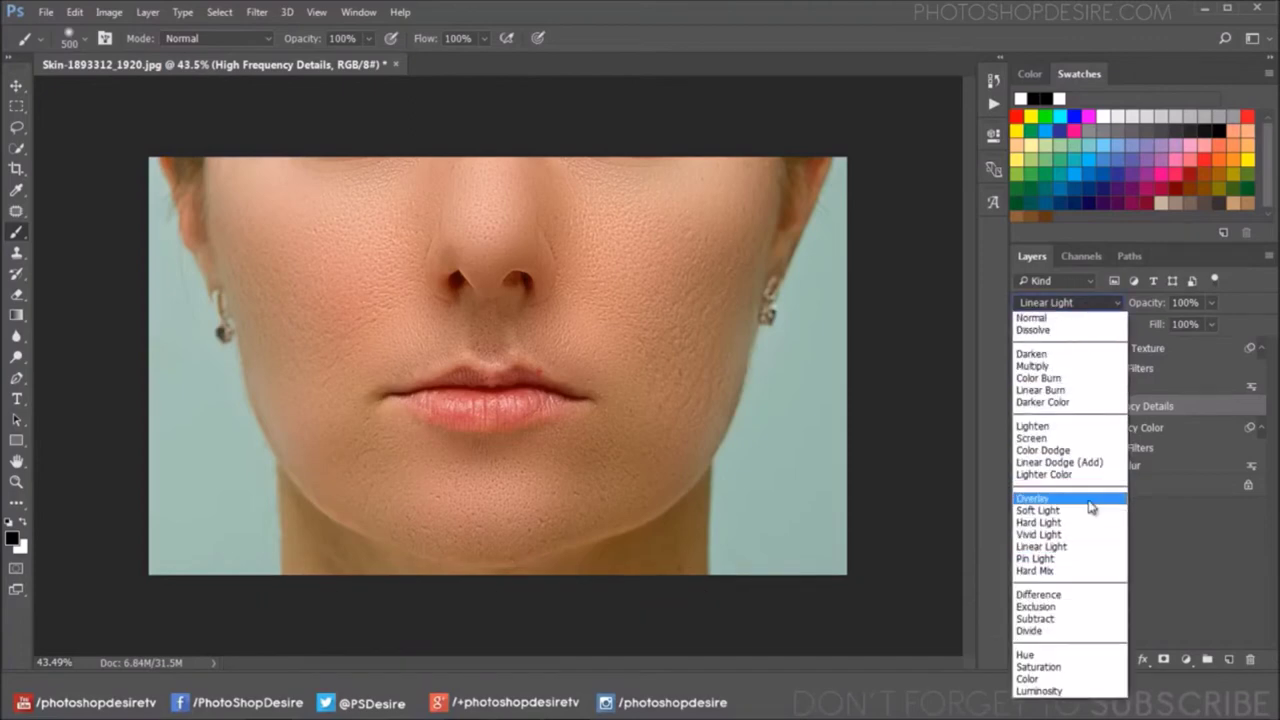
left_click(1060, 490)
scroll(1071, 294, "down", 1)
scroll(1071, 294, "down", 1)
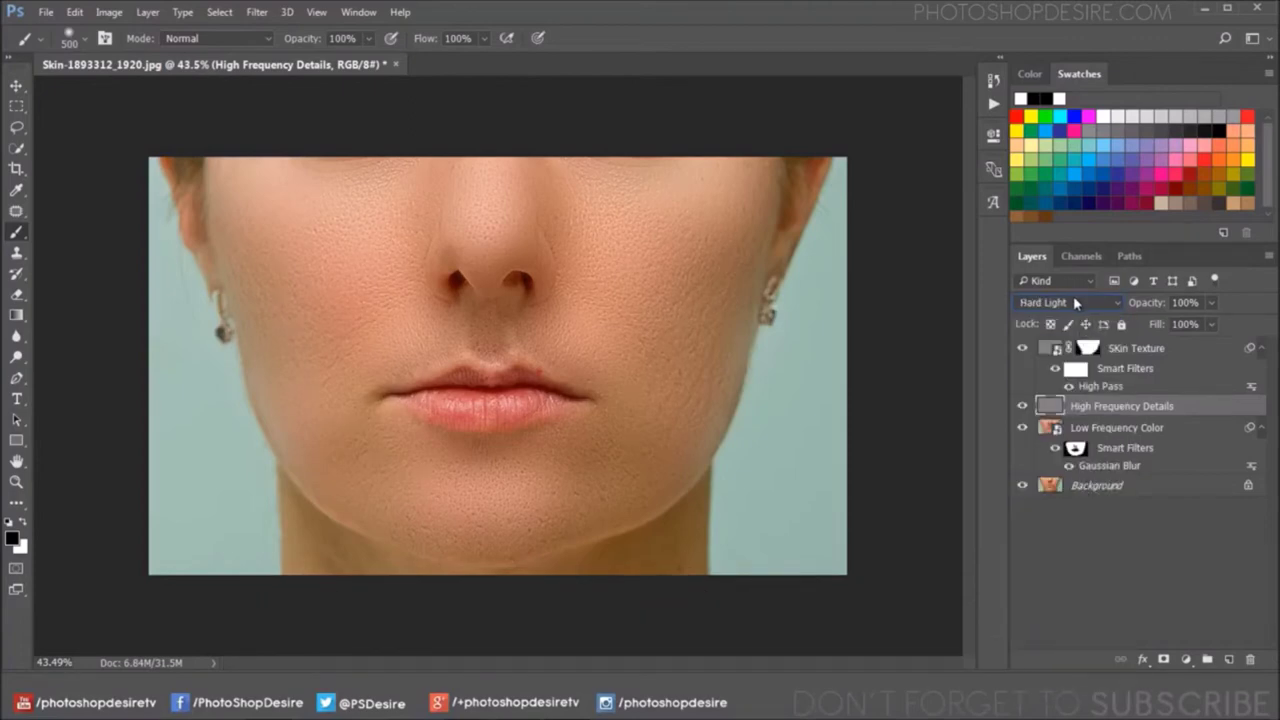
scroll(1074, 301, "down", 1)
left_click_drag(1122, 358, 1100, 415)
Make white the paint colour and target the Low Frequency Color blur mask.
left_click(1106, 357)
left_click(1086, 349)
key("x")
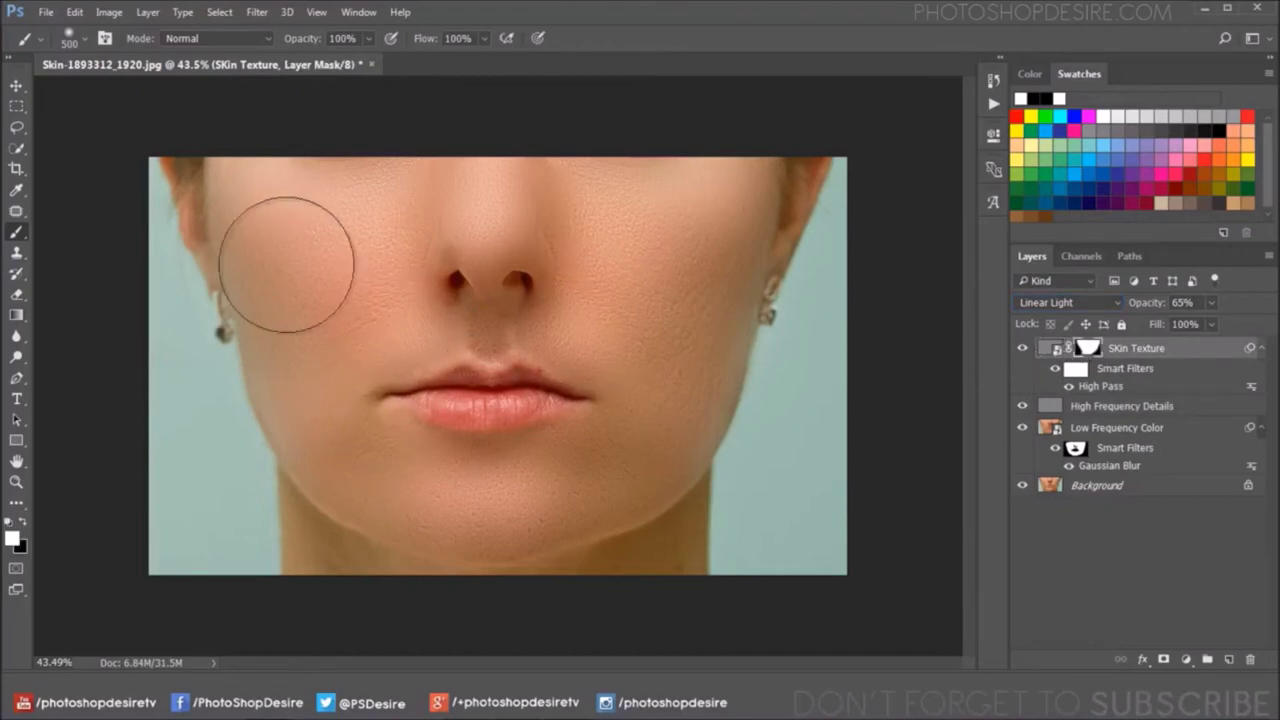
left_click(1076, 448)
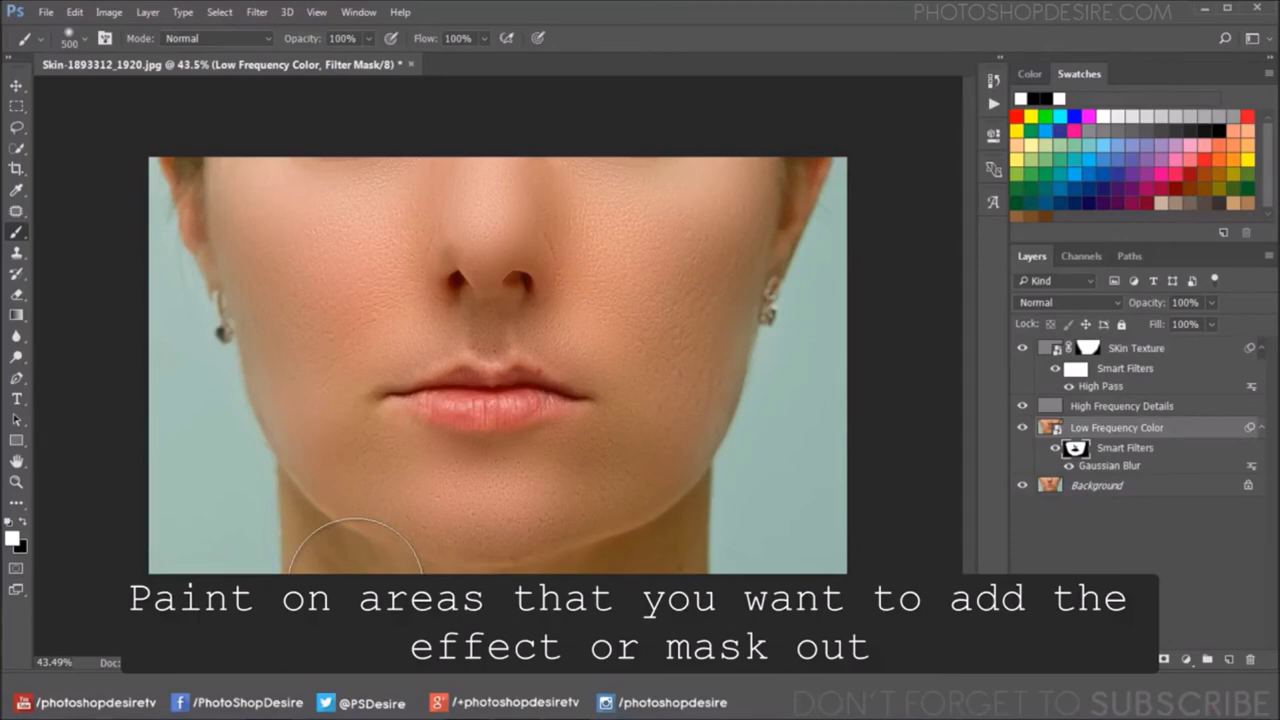
Paint the blur mask over the lips and jaw with a 46%-opacity brush.
key("bracketleft")
key("bracketleft")
key("bracketleft")
left_click_drag(316, 40, 265, 40)
key("bracketright")
key("bracketright")
key("bracketright")
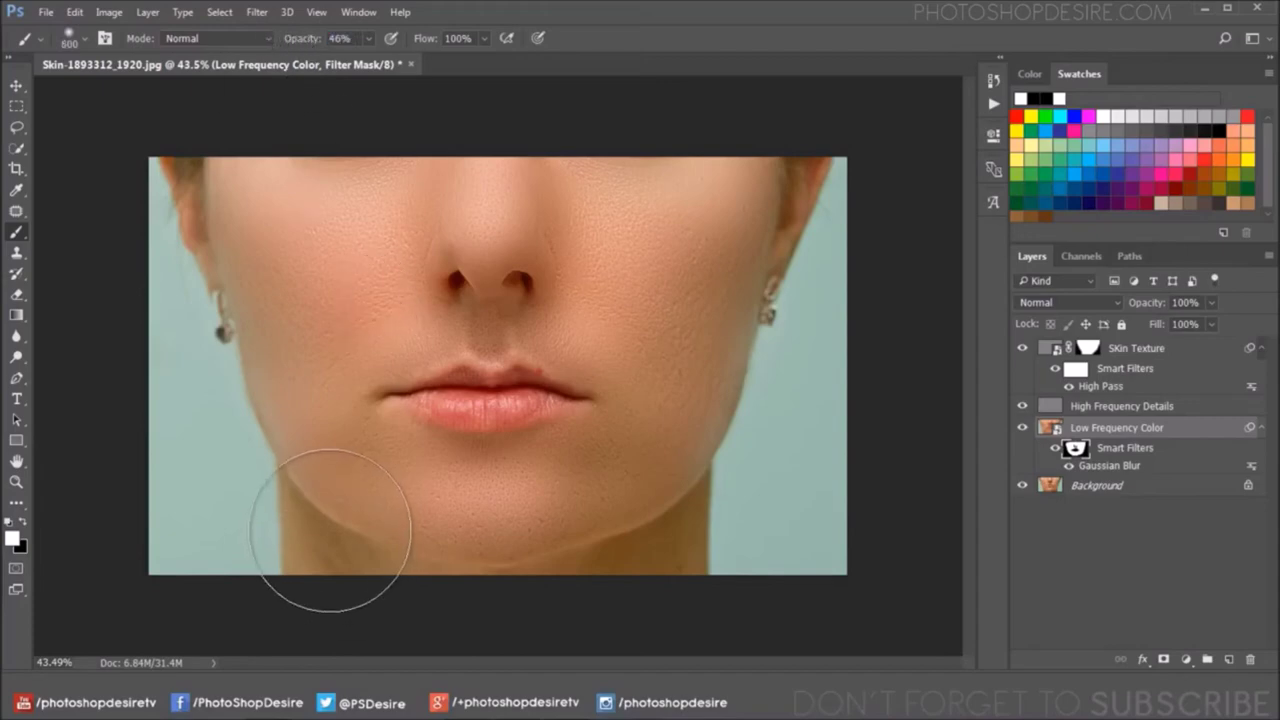
left_click_drag(494, 408, 500, 410)
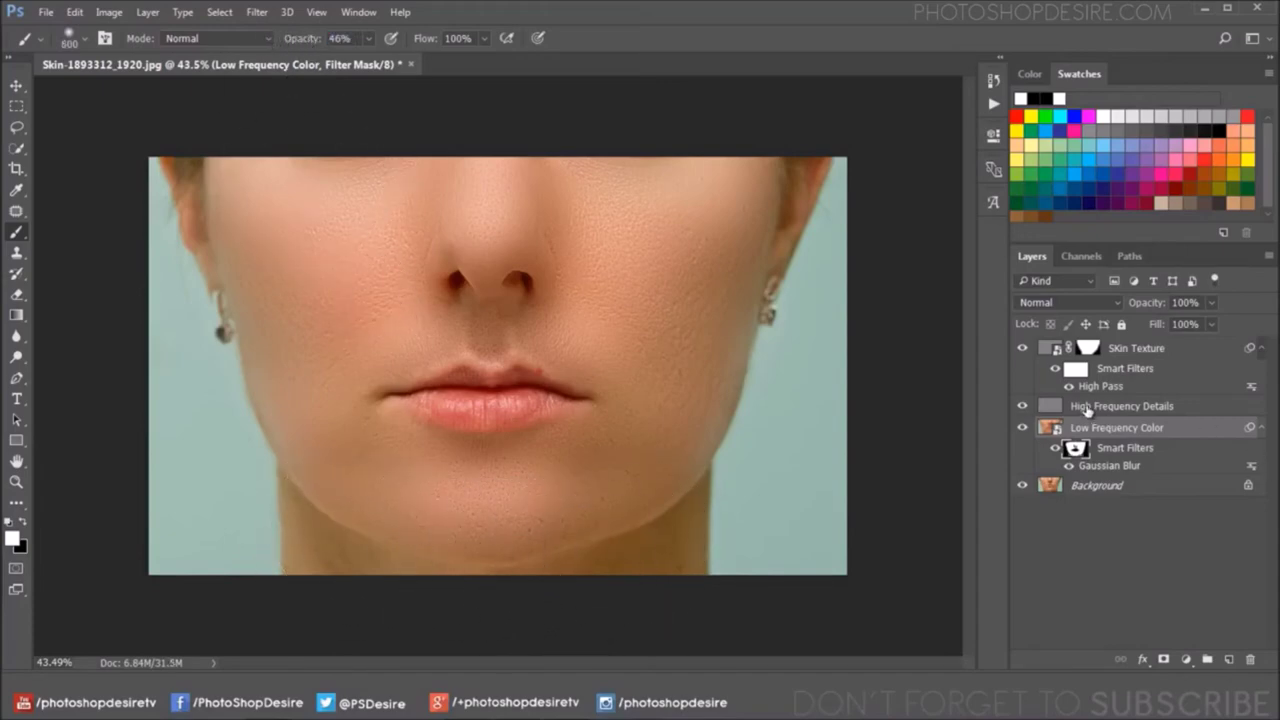
key("bracketleft")
key("bracketleft")
key("bracketleft")
key("bracketleft")
key("bracketleft")
left_click_drag(335, 374, 386, 406)
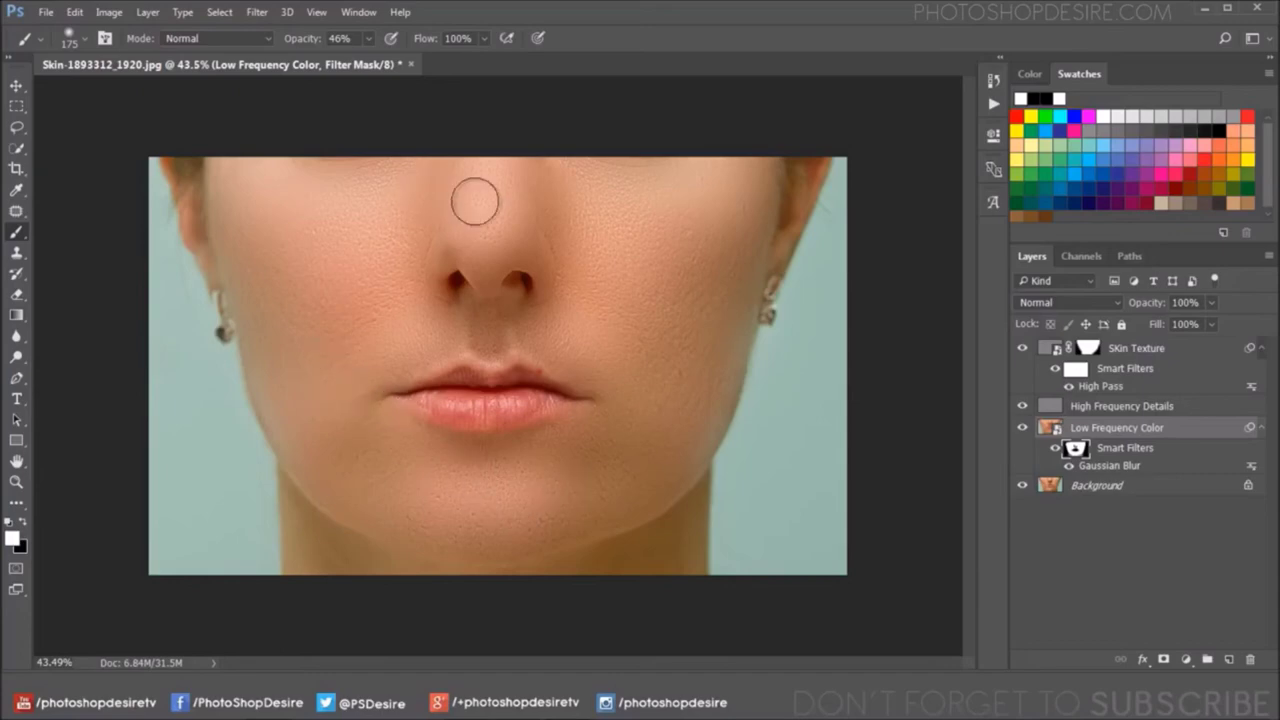
left_click(22, 521)
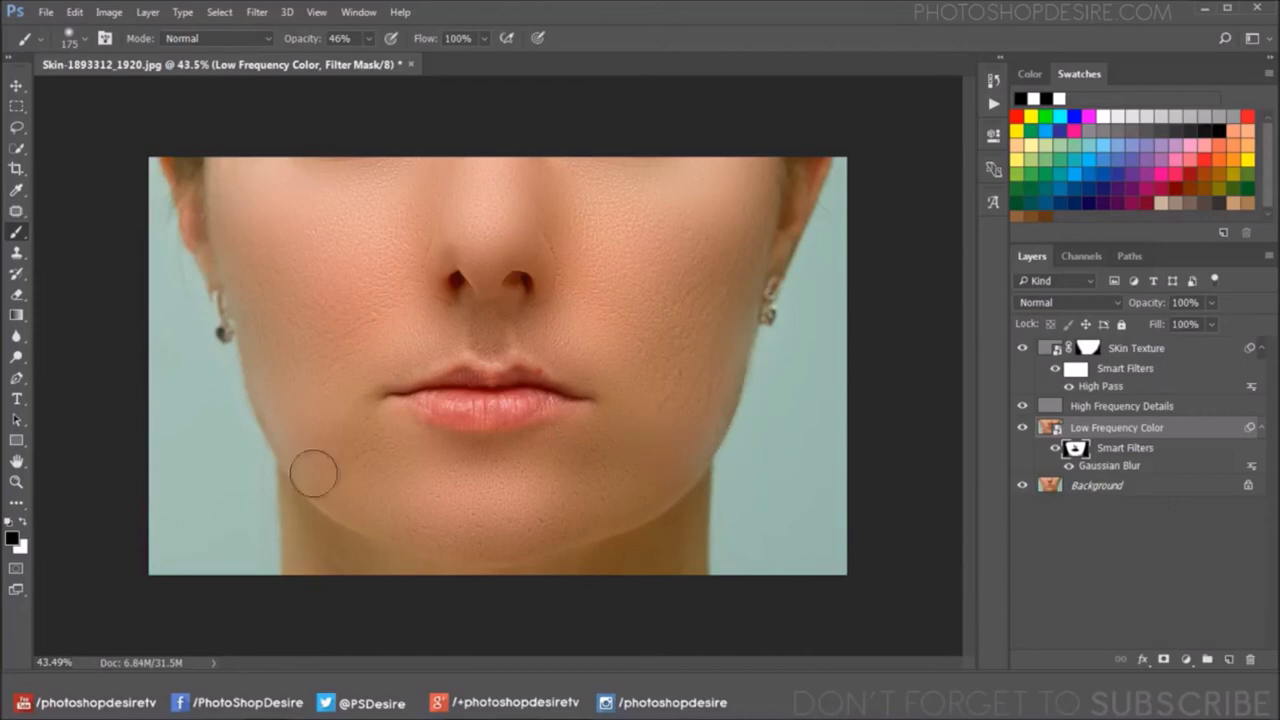
left_click(1087, 348)
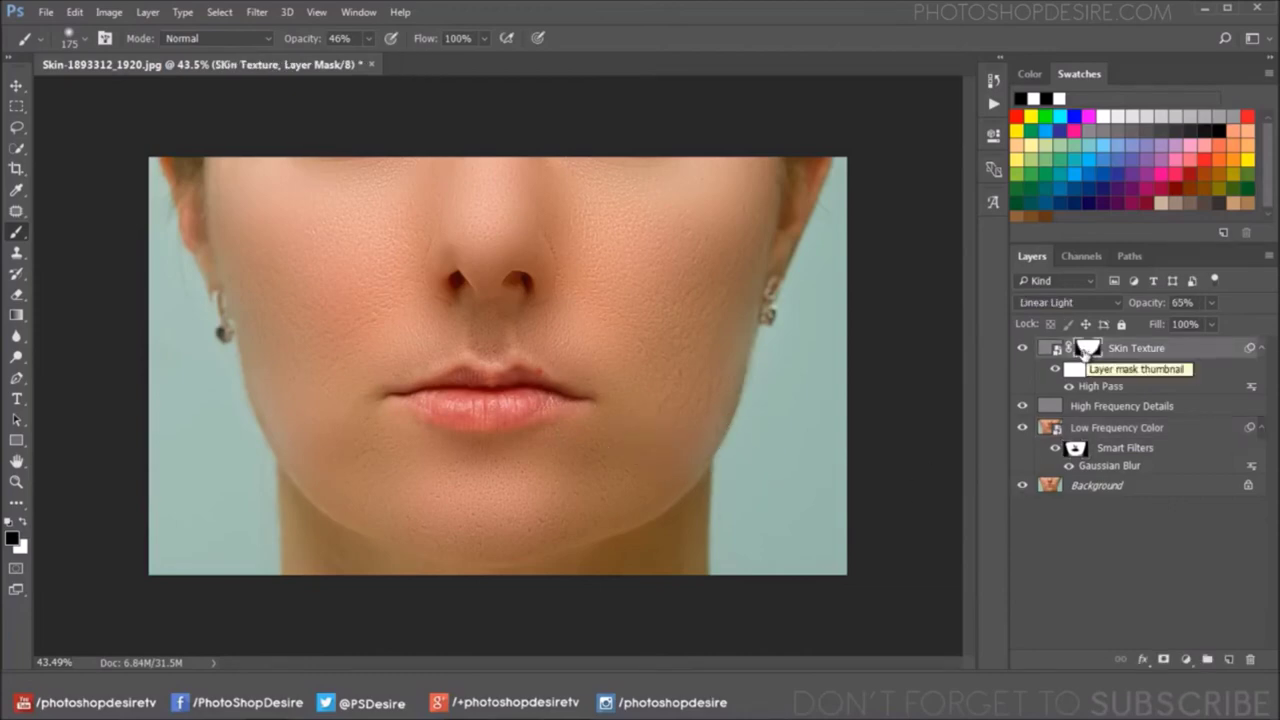
Add a Brightness/Contrast adjustment layer with Brightness 10 and Contrast 24.
left_click(1187, 659)
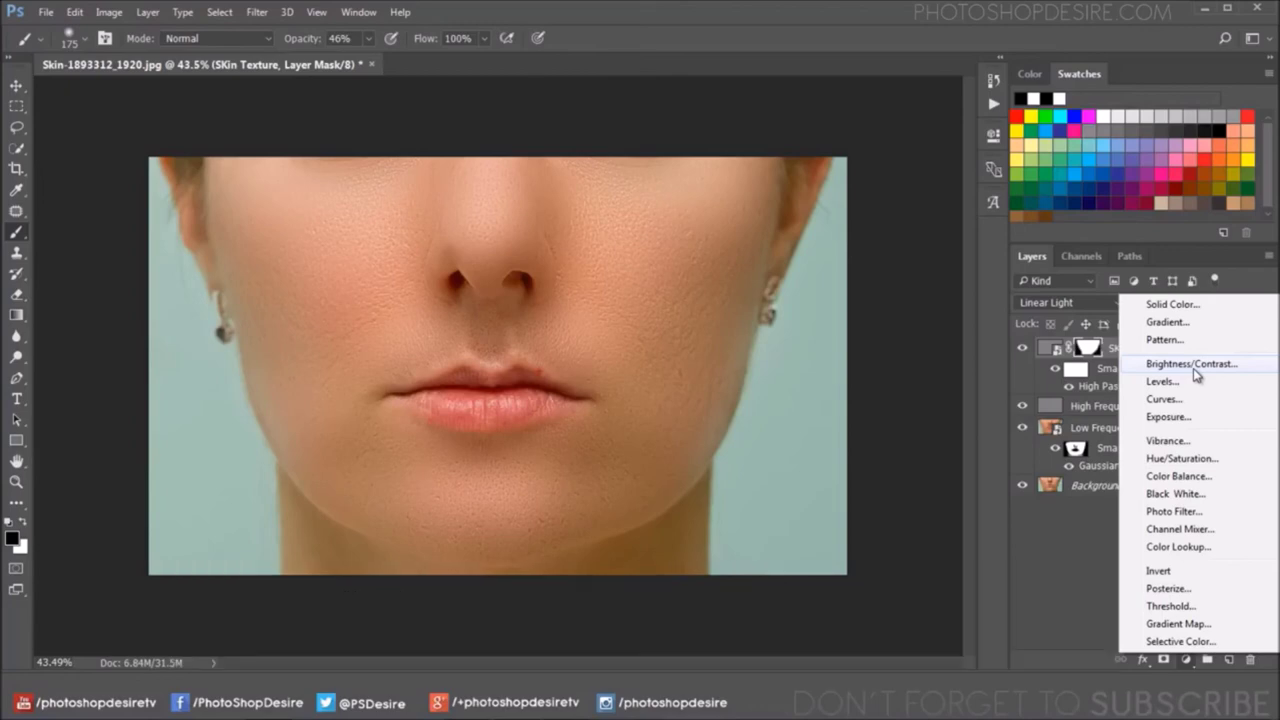
left_click(1193, 365)
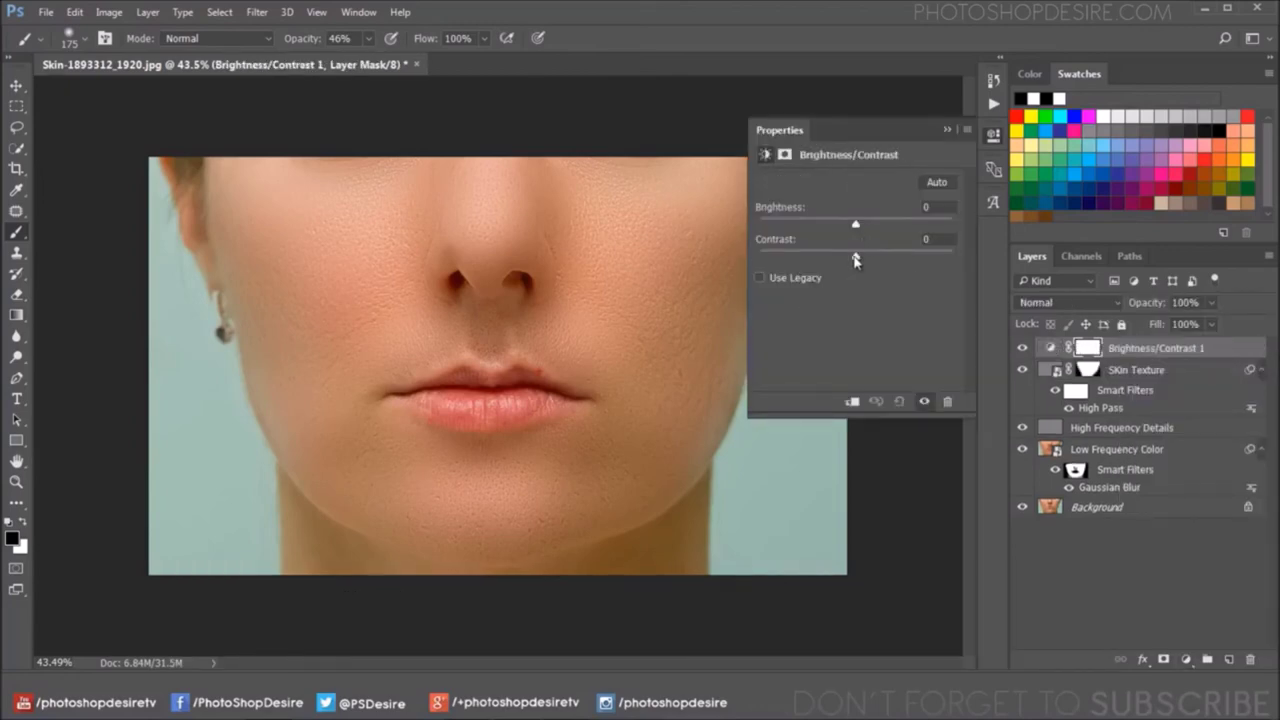
left_click_drag(864, 261, 877, 262)
left_click_drag(857, 232, 866, 232)
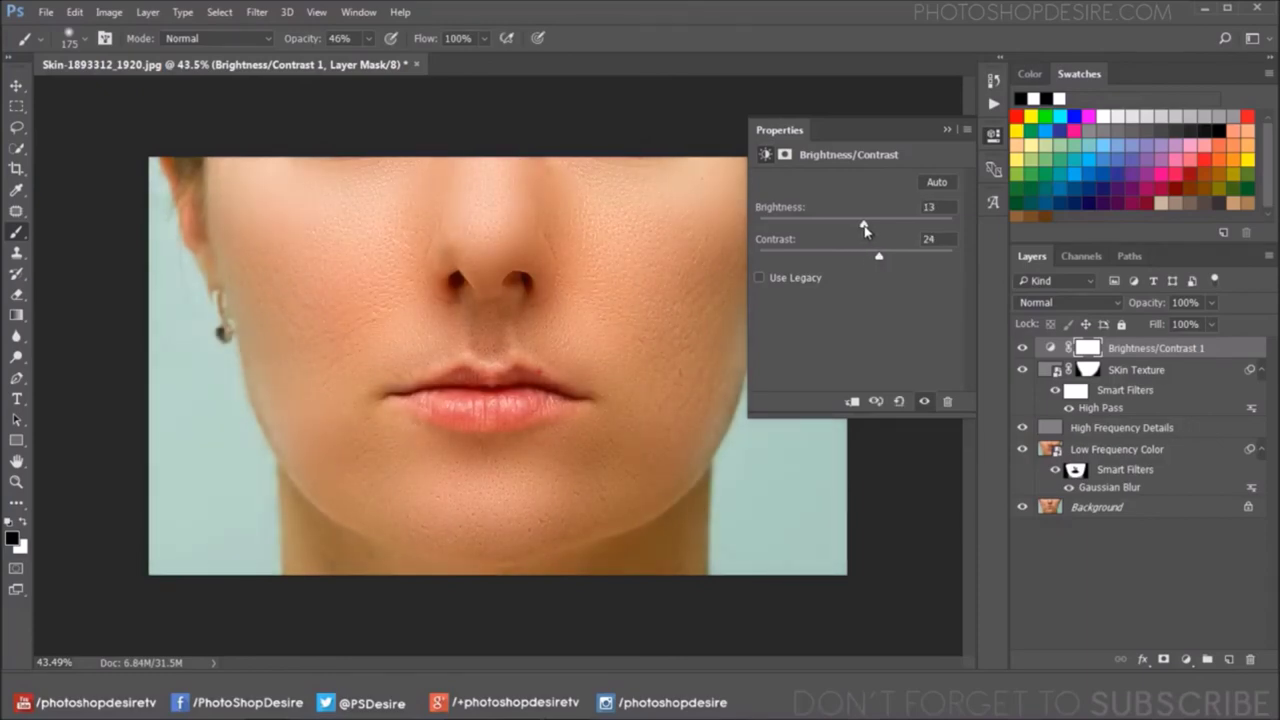
left_click(946, 131)
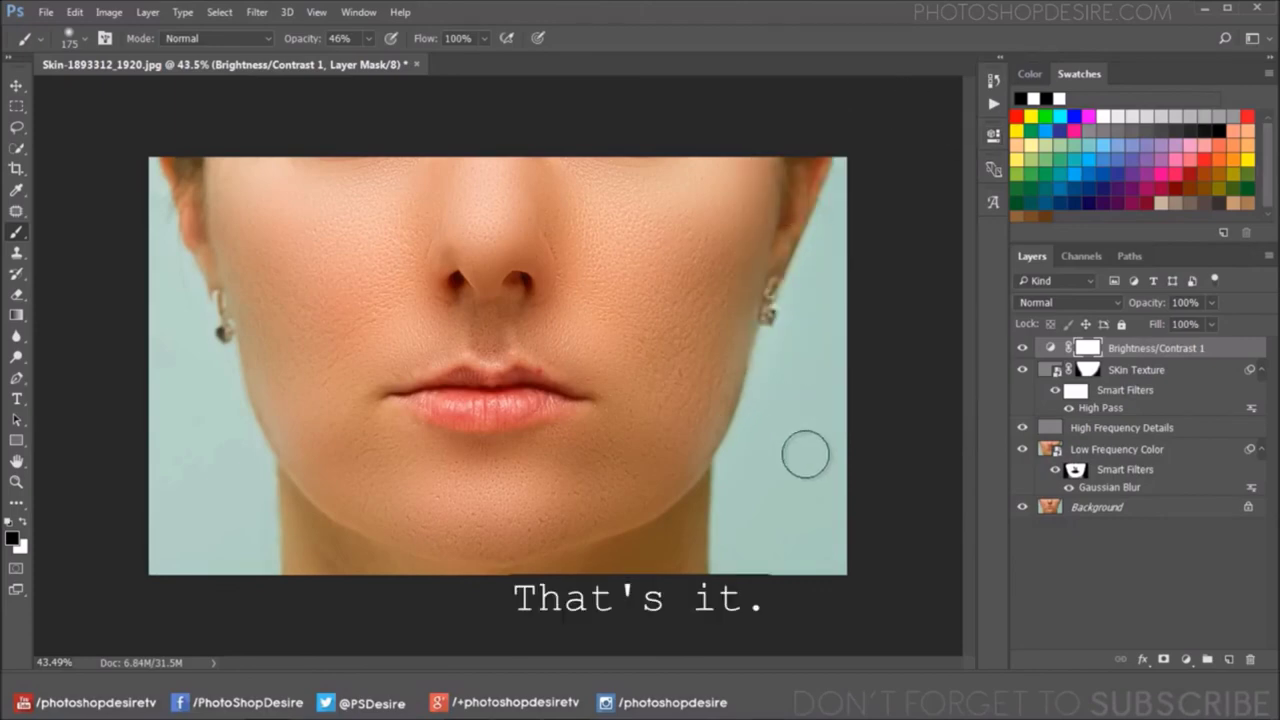
Toggle the Background-only view to compare the acne original with the retouched face.
left_click(1023, 507, "alt")
left_click(1023, 507, "alt")
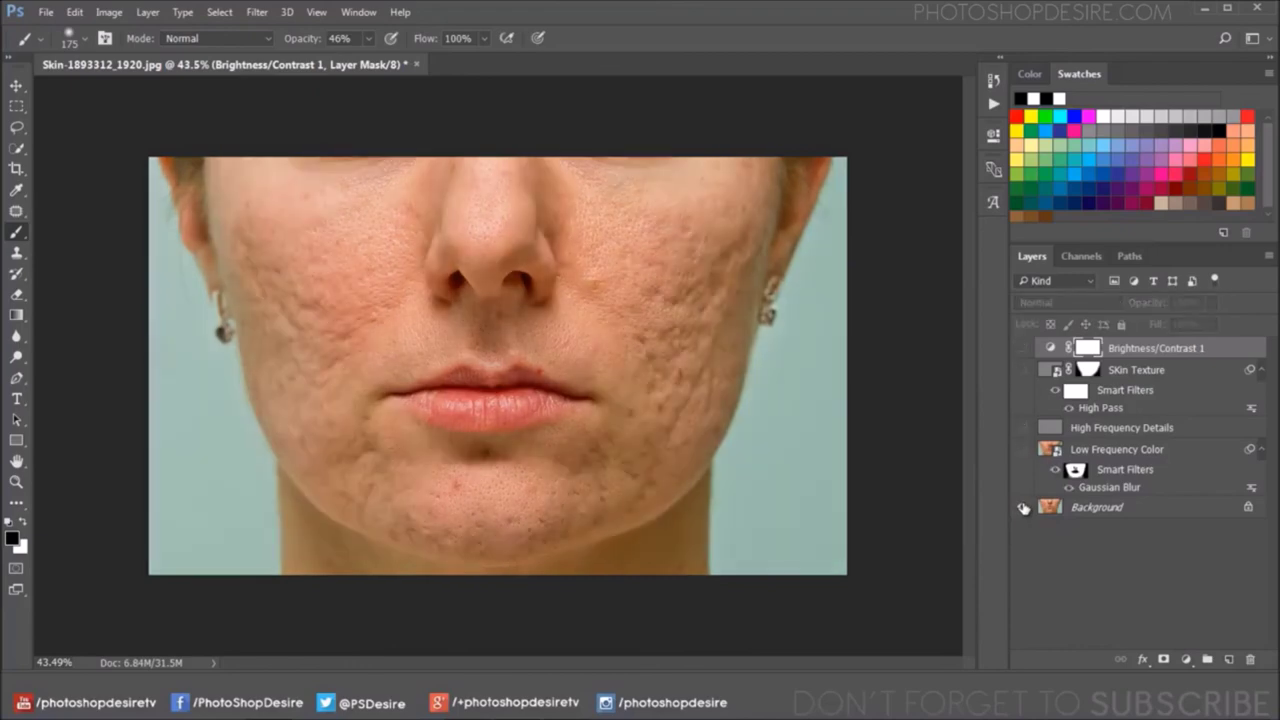
left_click(1023, 507, "alt")
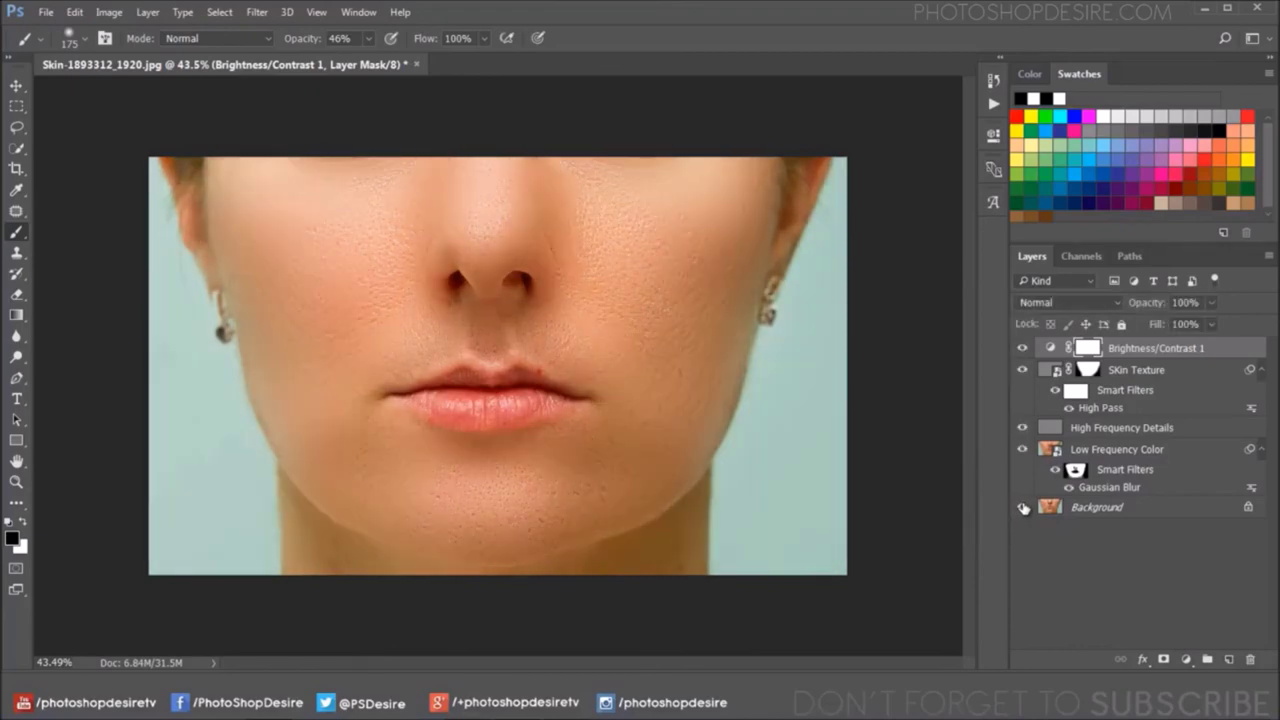
left_click(1023, 507, "alt")
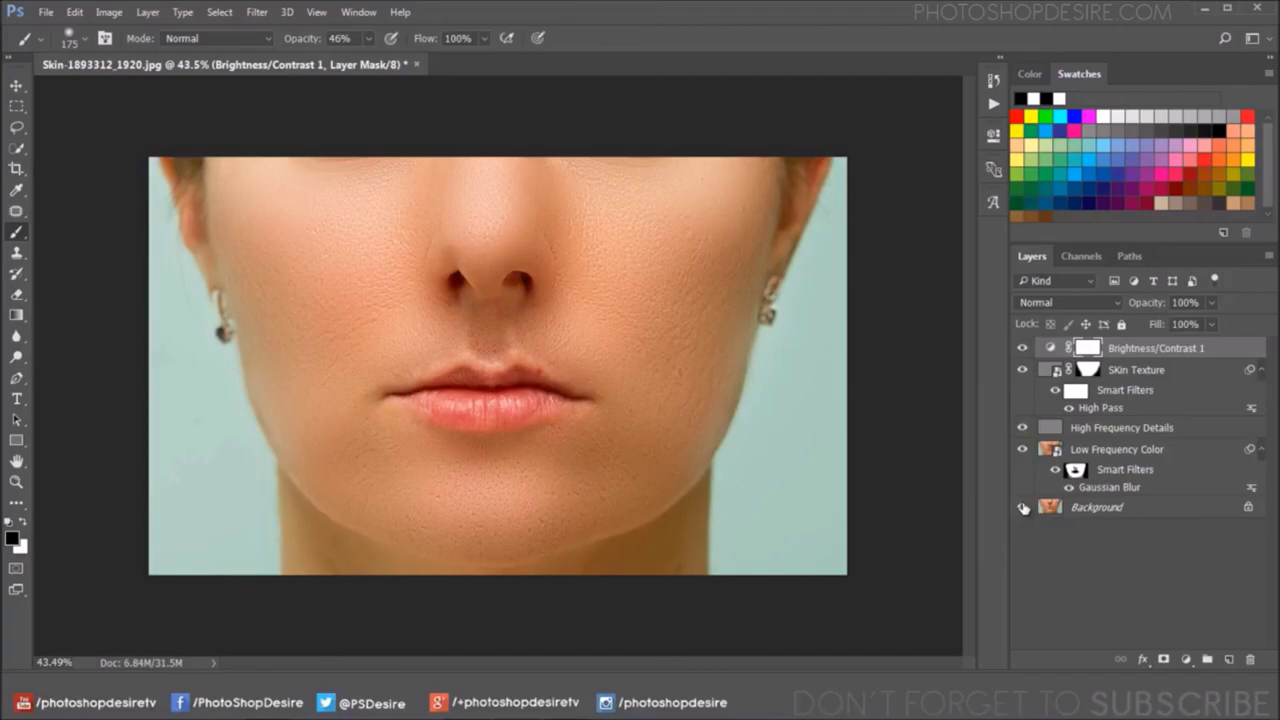